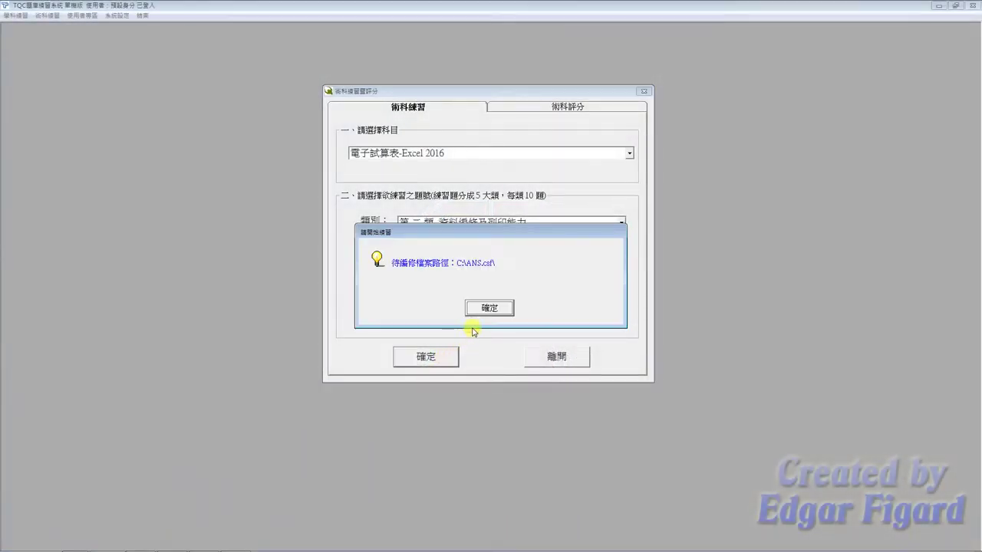
Open EXD02.xlsx from the EX02 folder under C:\ANS.csf.
click(491, 308)
double_click(128, 68)
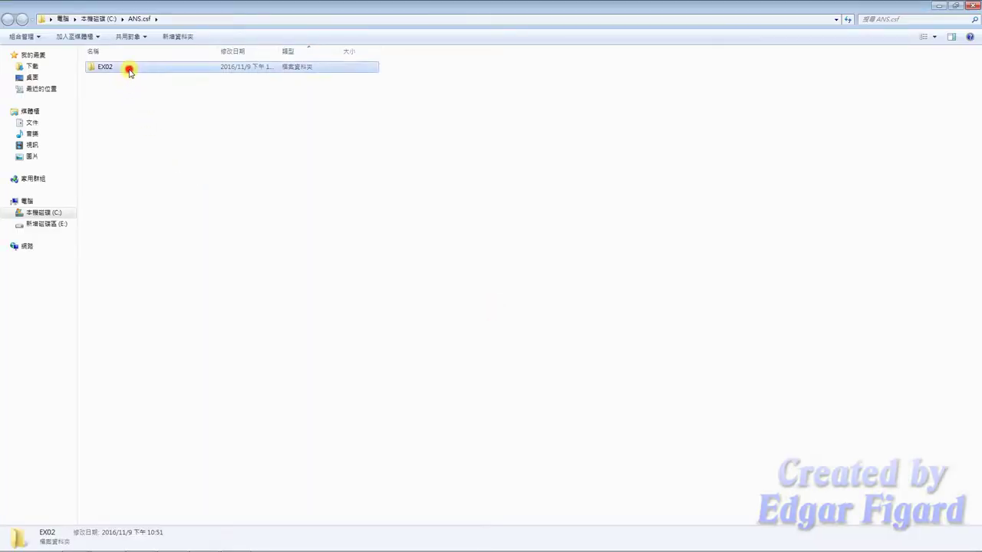
double_click(112, 78)
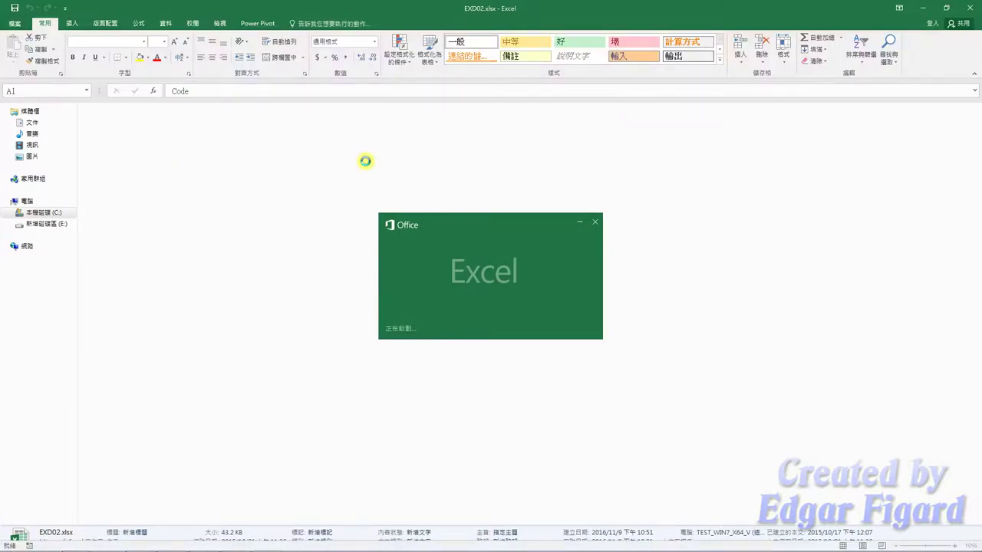
Enter the helper value 10 in cell O4 and copy it.
click(590, 156)
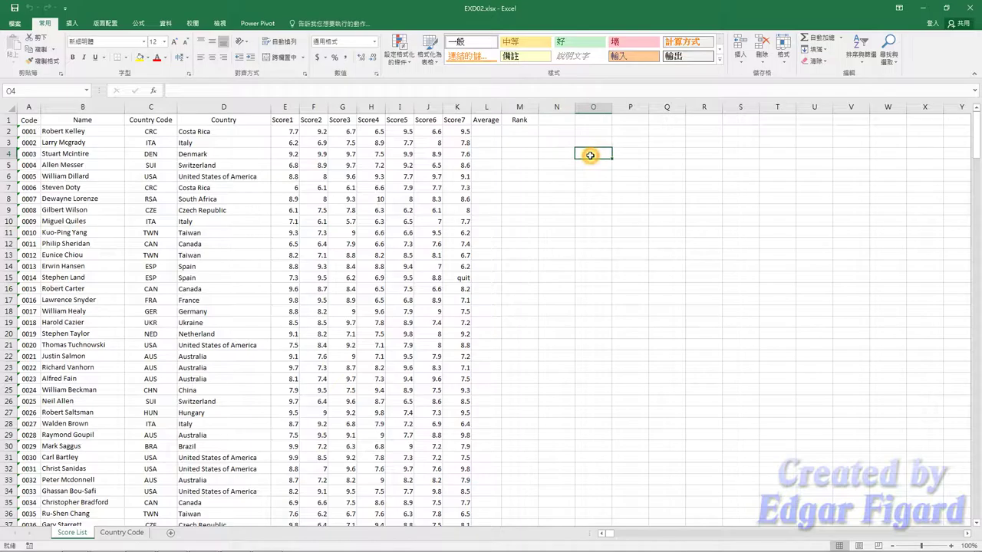
text(10)
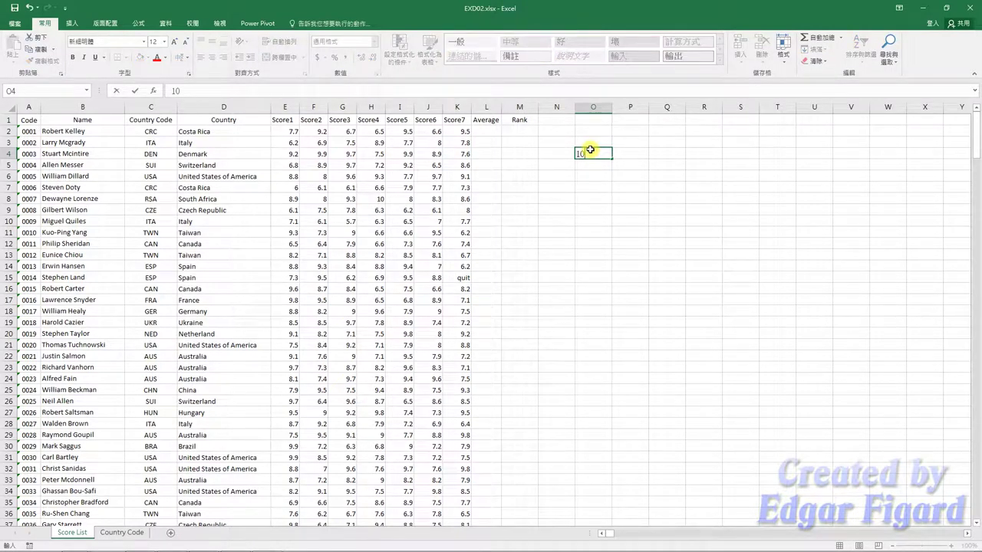
key(Return)
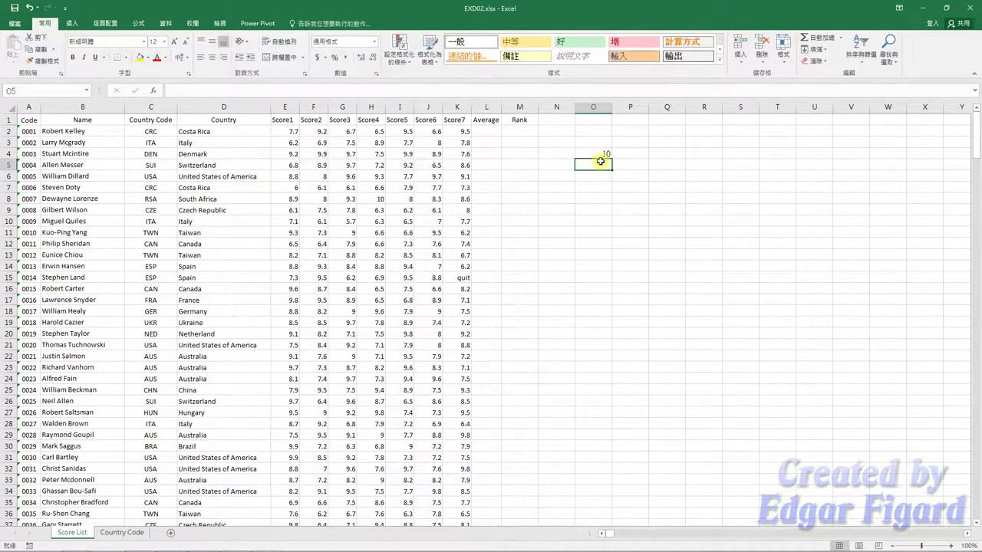
click(606, 154)
key(ctrl+c)
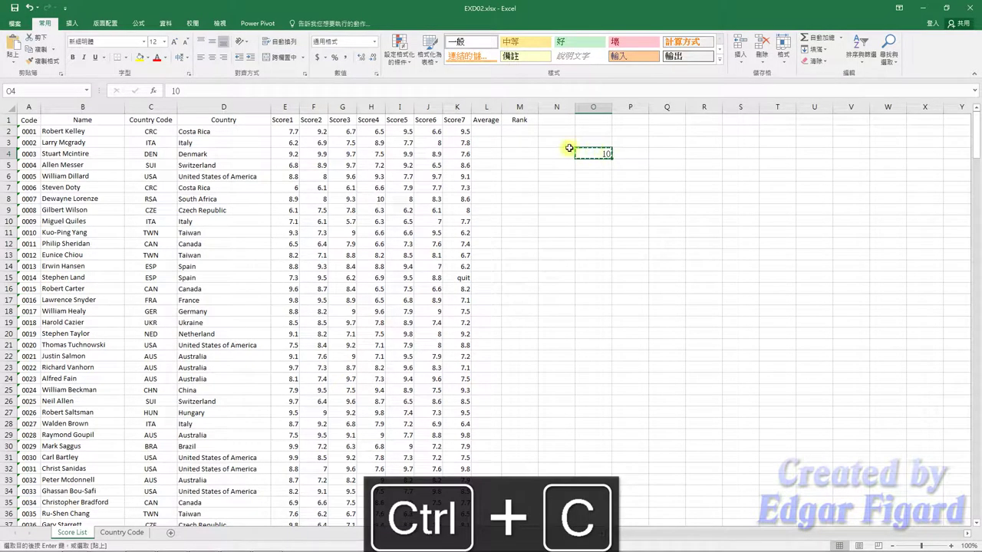
Multiply the scores in E2:K311 by 10 using Paste Special with Values and Multiply.
click(291, 132)
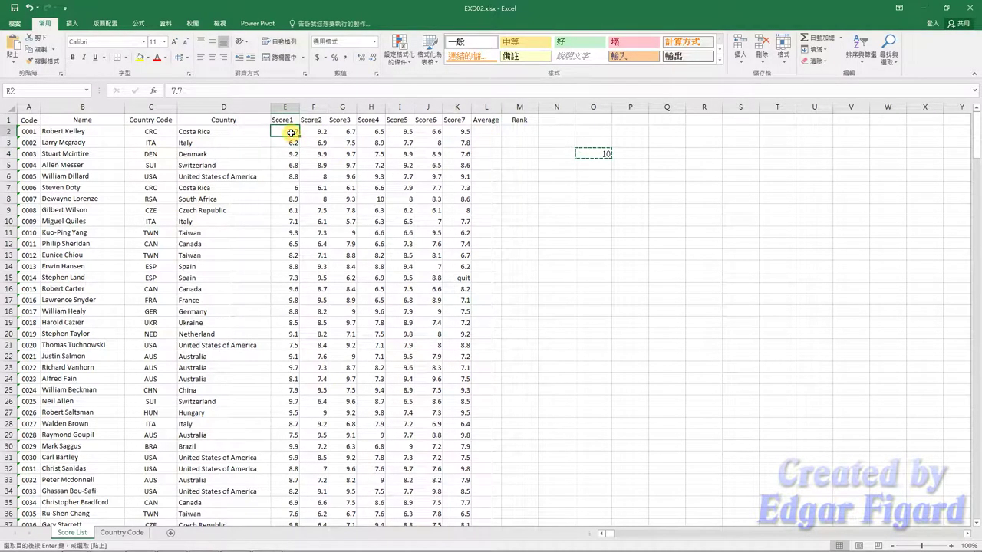
key(ctrl+shift+Right)
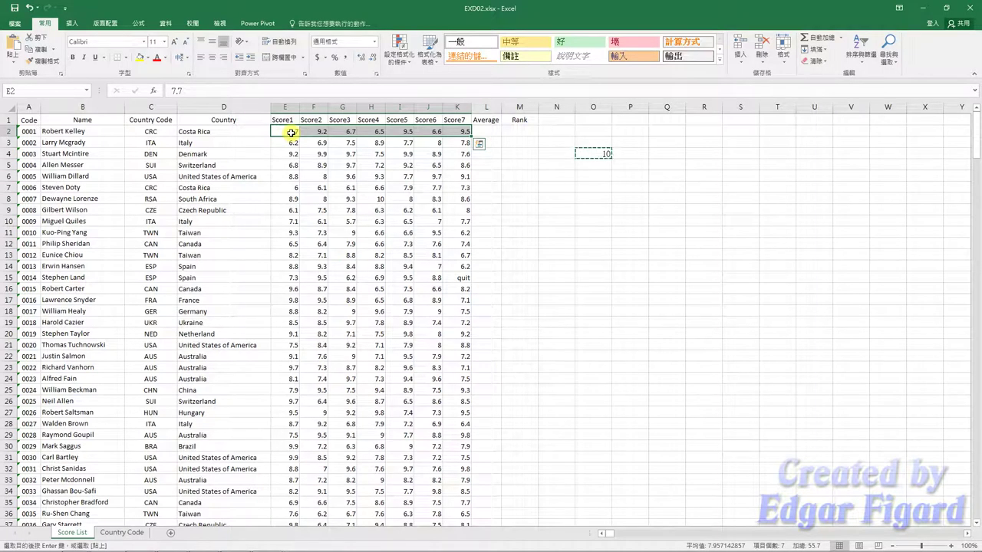
key(ctrl+shift+Down)
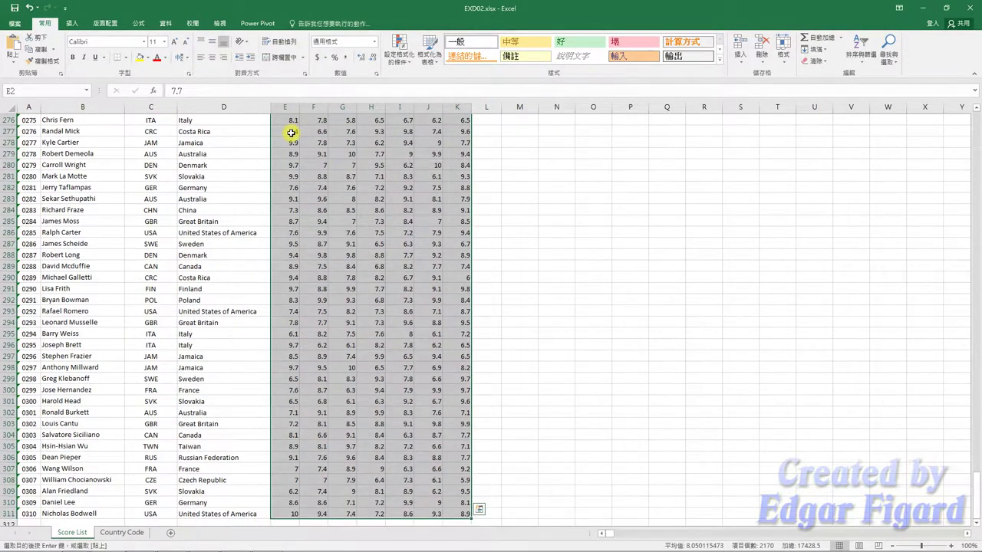
right_click(292, 133)
click(328, 193)
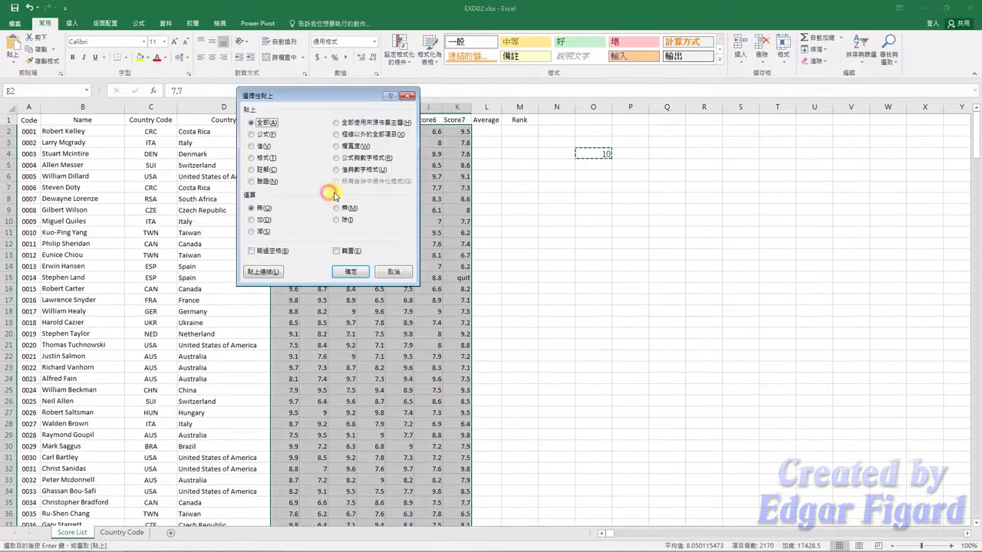
click(262, 147)
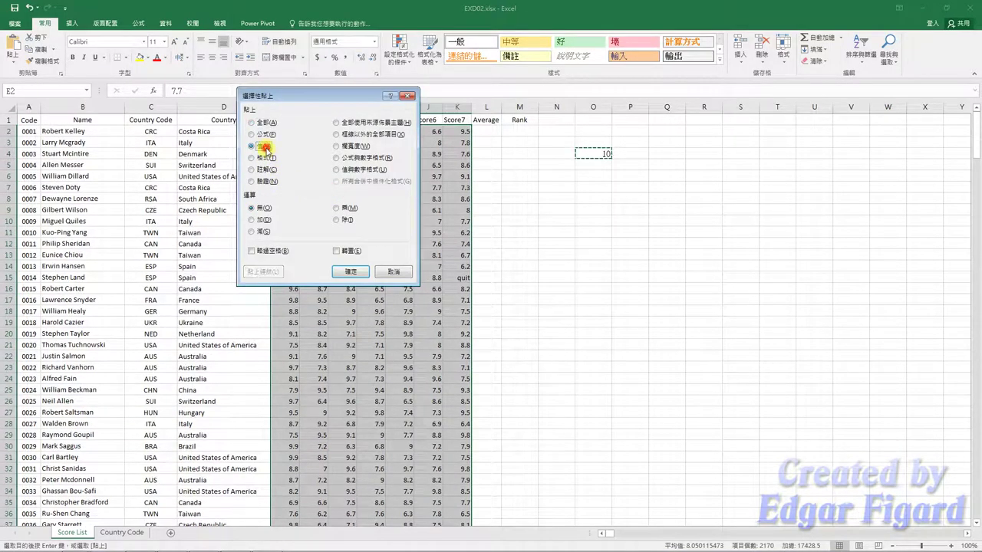
click(337, 208)
click(359, 272)
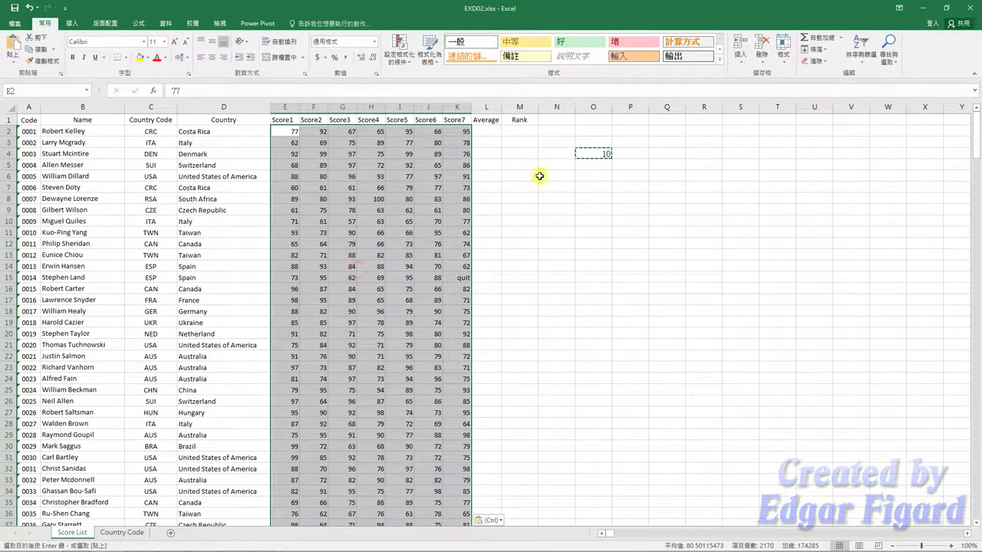
Clear the helper value from O4 and select cell L2.
click(598, 158)
key(Delete)
click(487, 131)
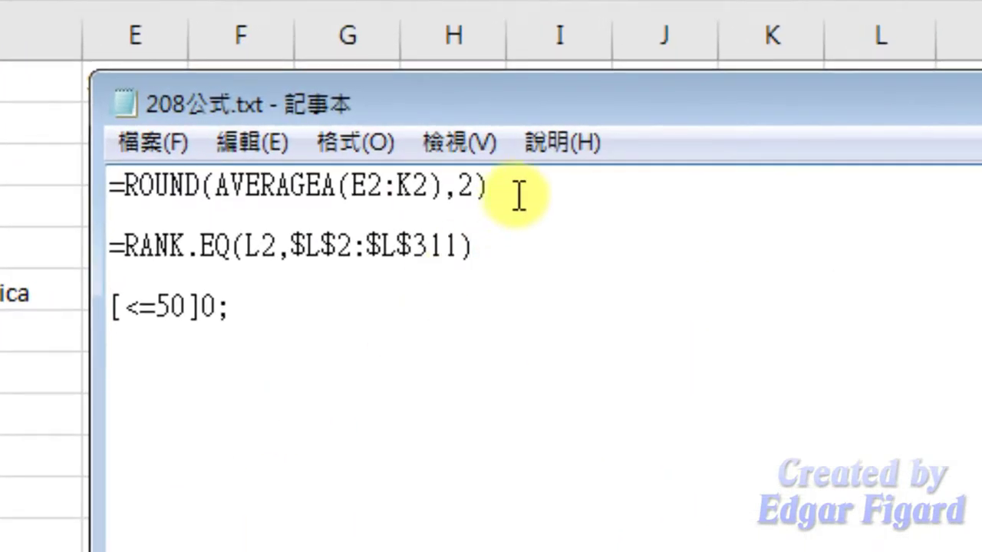
Copy the ROUND(AVERAGEA(E2:K2),2) formula line from 208公式.txt in Notepad.
click(526, 188)
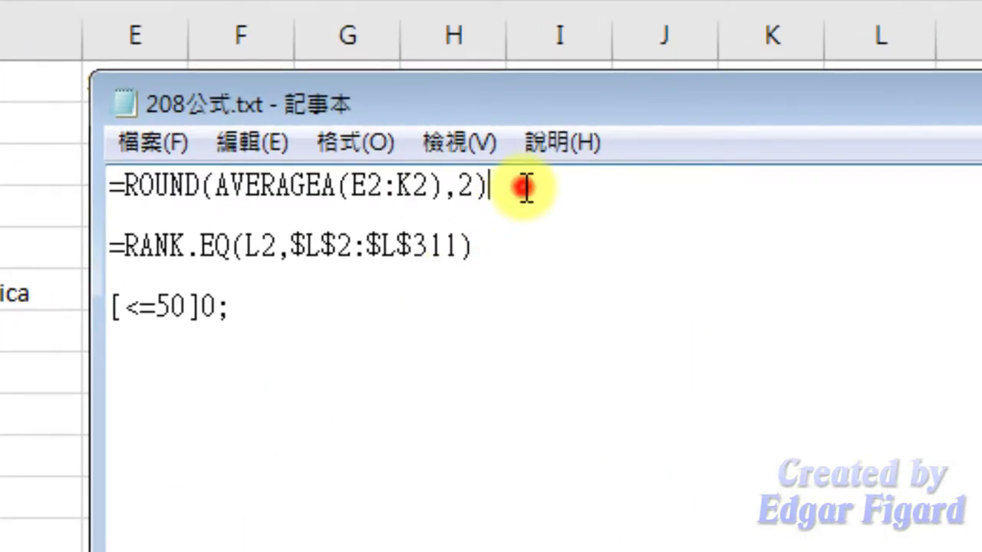
shift+click(114, 184)
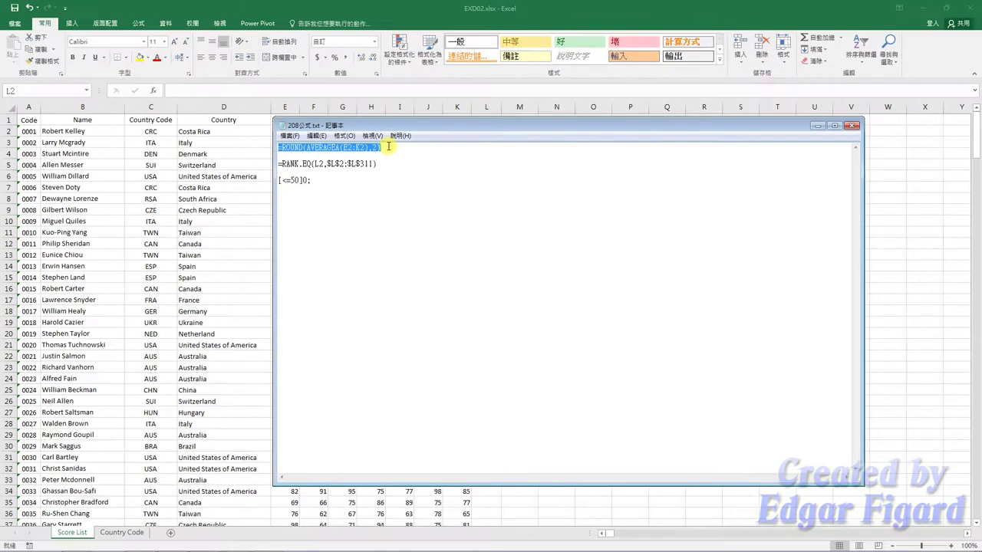
key(alt+Tab)
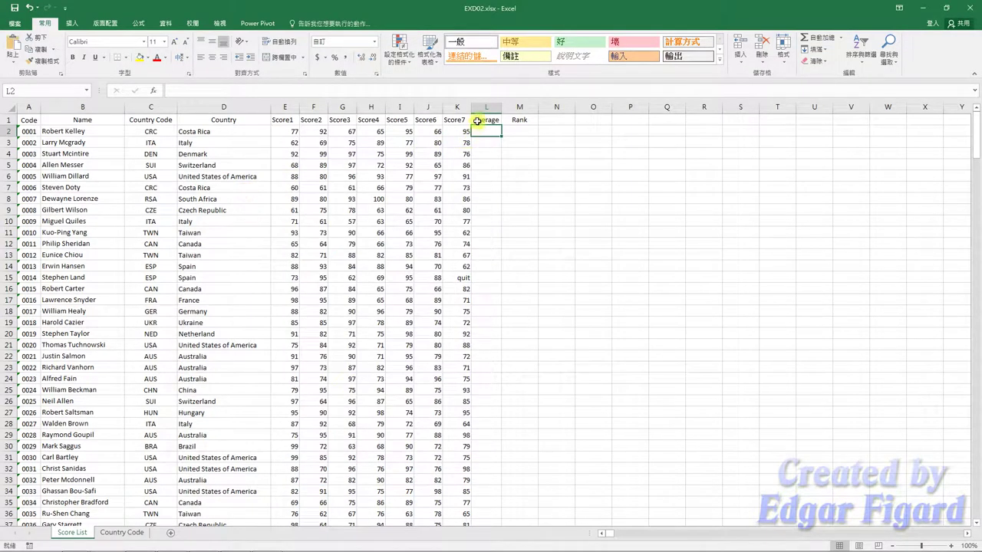
Paste the average formula into L2 and fill it down the Average column.
click(475, 92)
key(ctrl+v)
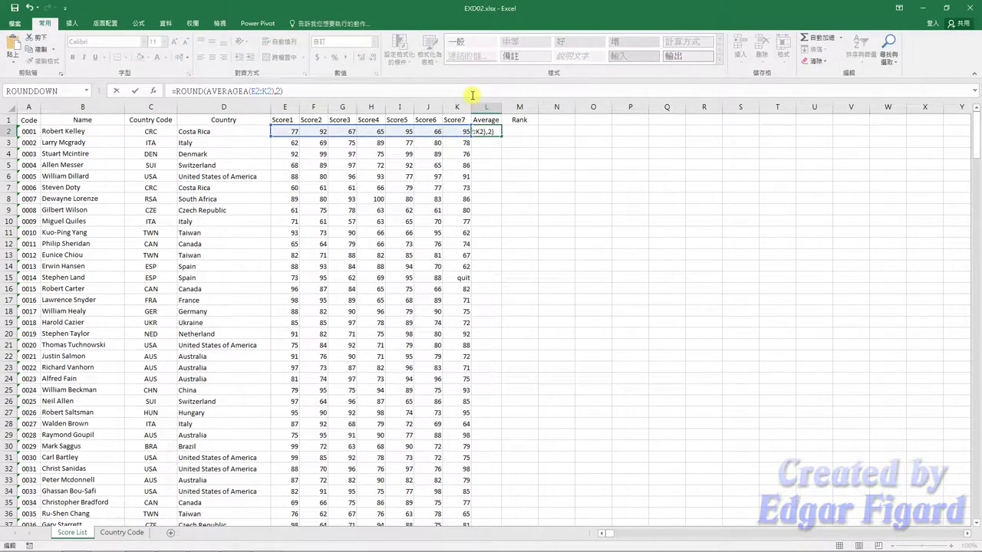
key(Return)
click(489, 130)
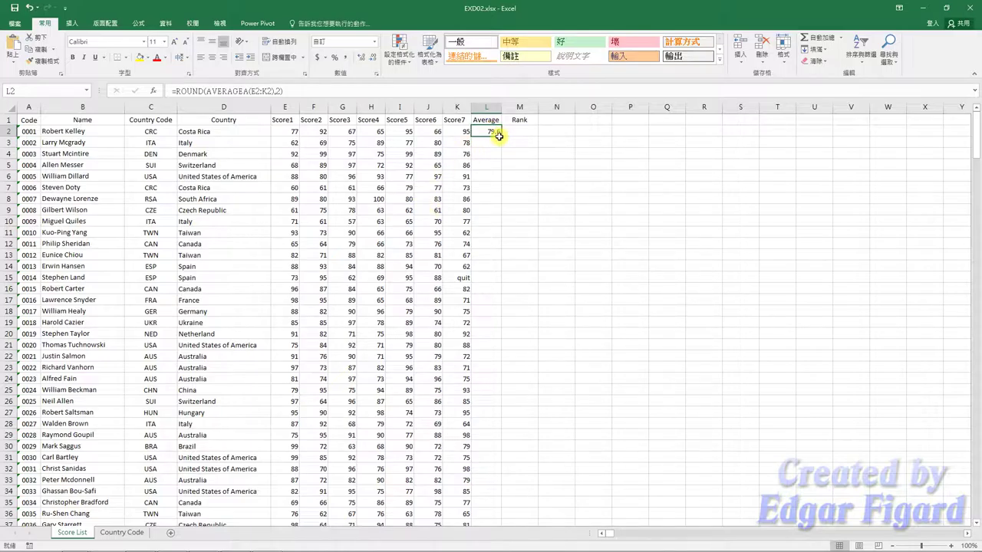
double_click(501, 136)
Give the Average column the custom number format 0.00.
right_click(498, 134)
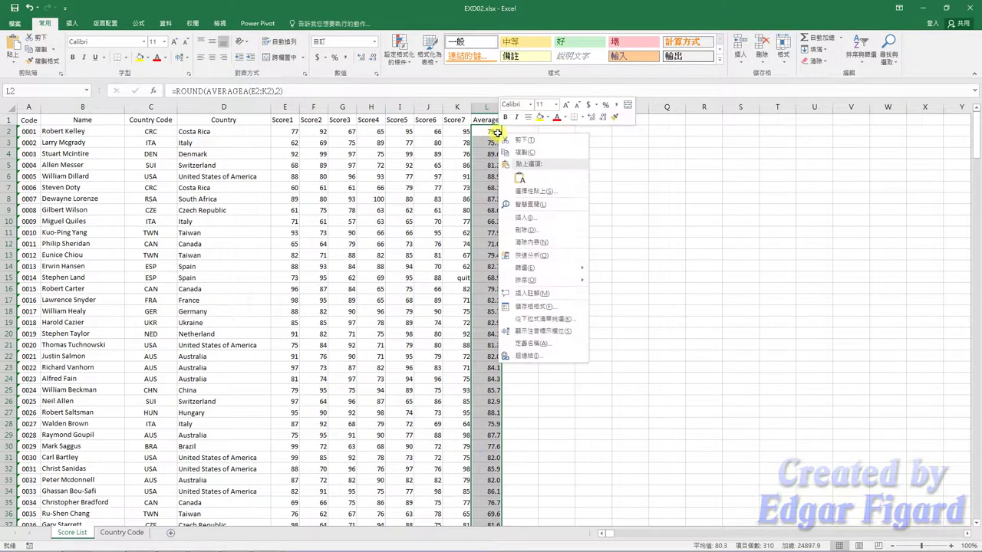
click(528, 307)
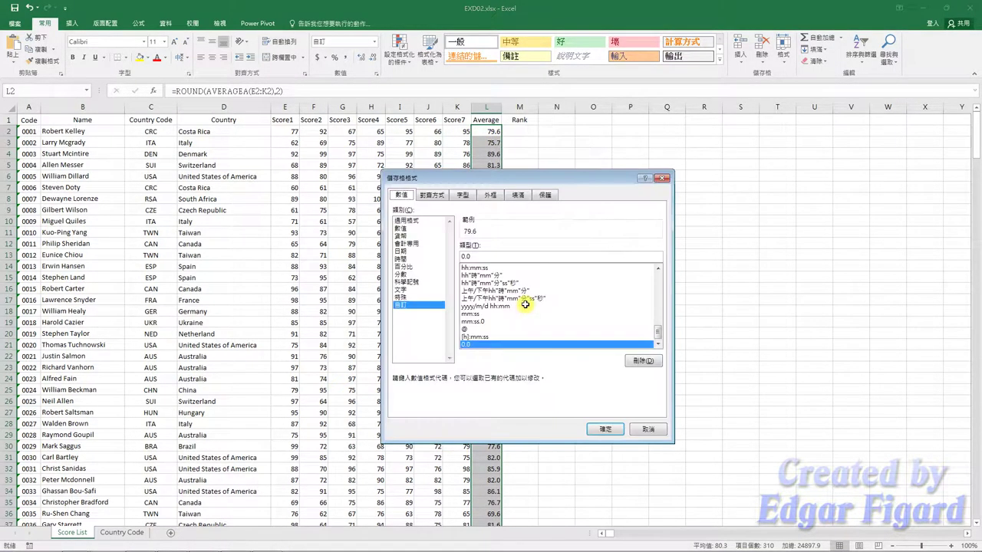
click(475, 256)
text(0)
click(478, 258)
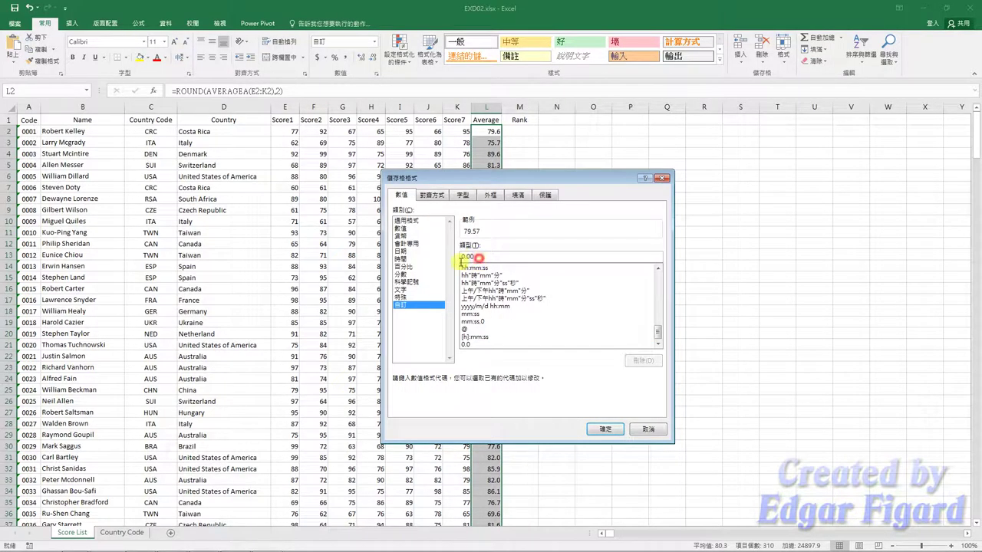
drag(479, 256, 459, 256)
click(604, 428)
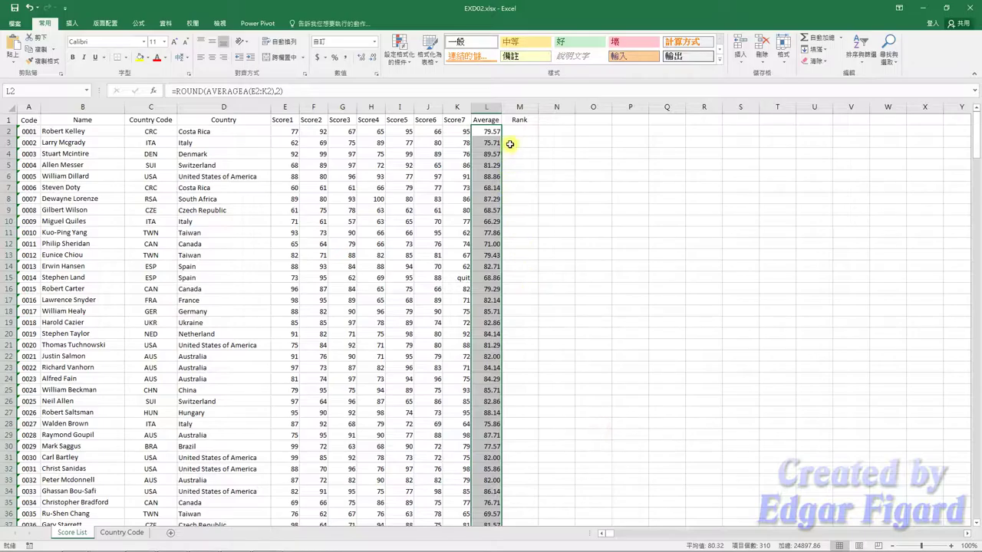
click(519, 131)
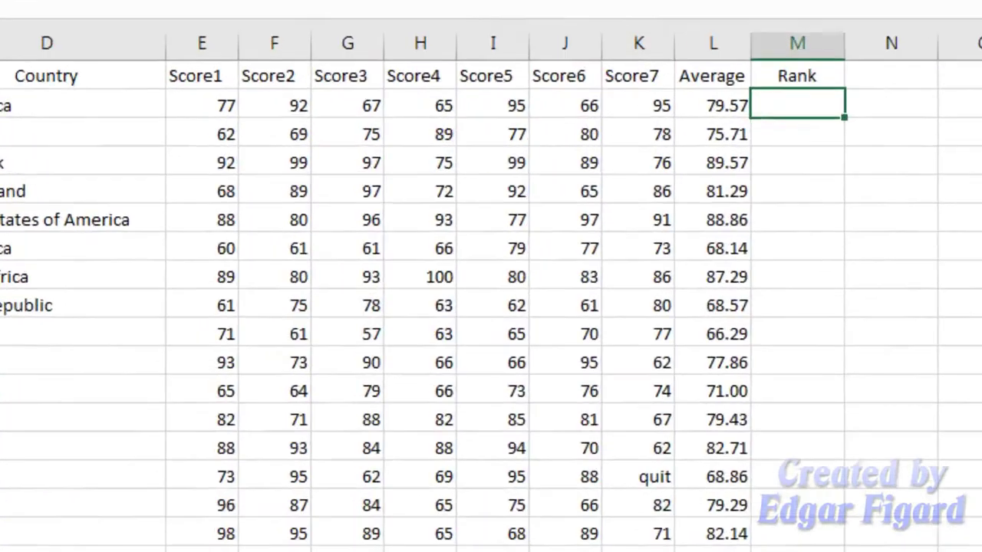
Copy the RANK.EQ(L2,$L$2:$L$311) formula line from 208公式.txt.
click(203, 545)
drag(527, 208, 91, 212)
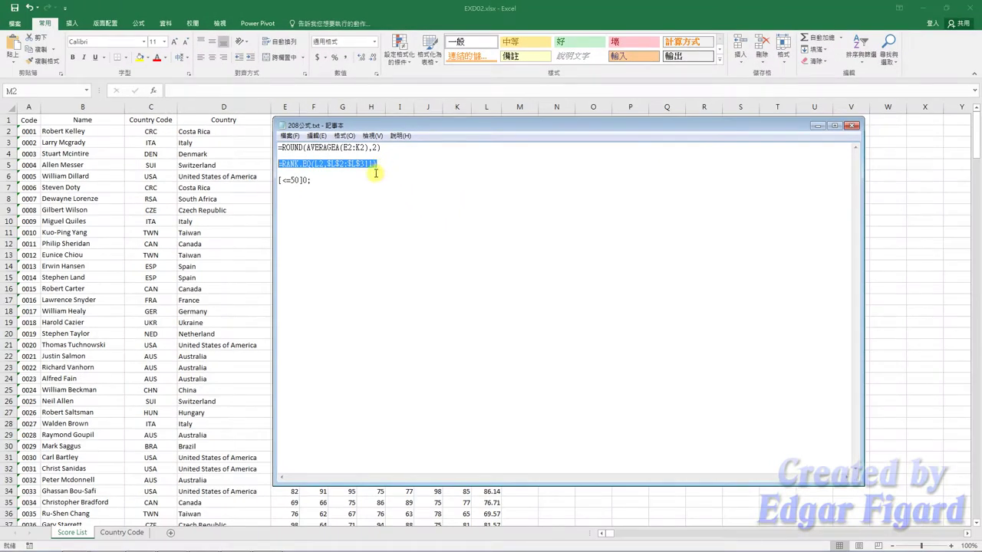
key(alt+Tab)
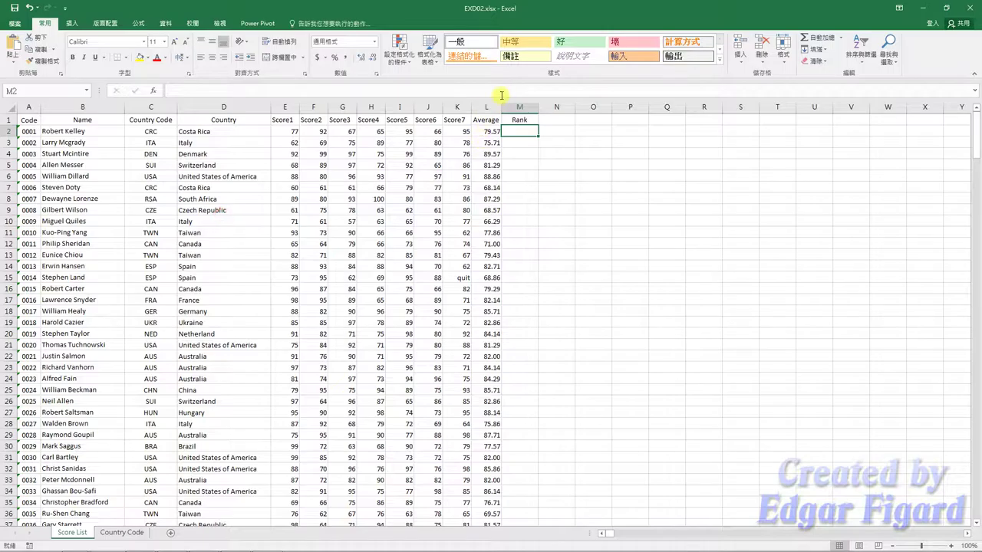
Paste the rank formula into M2 and fill it down every row.
click(503, 91)
key(ctrl+v)
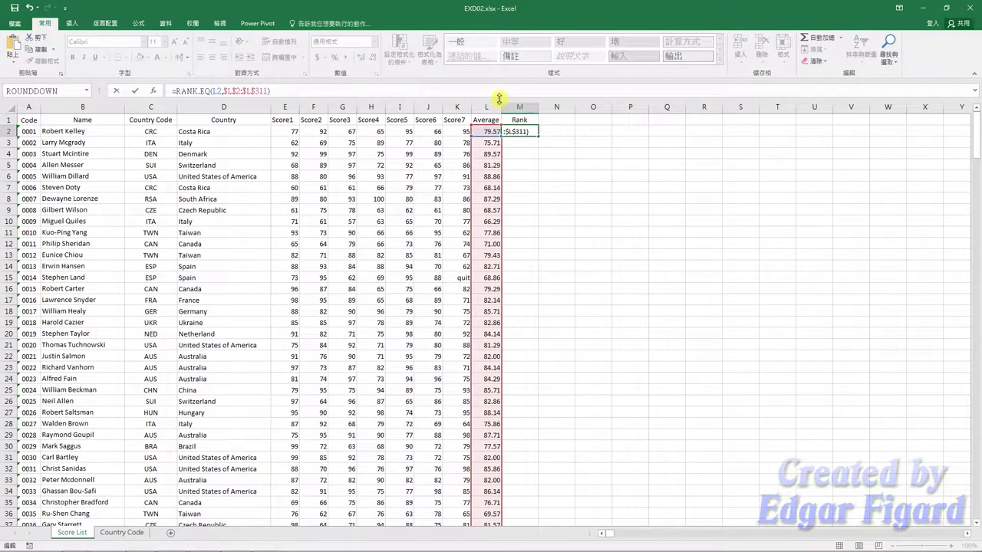
key(Return)
click(531, 130)
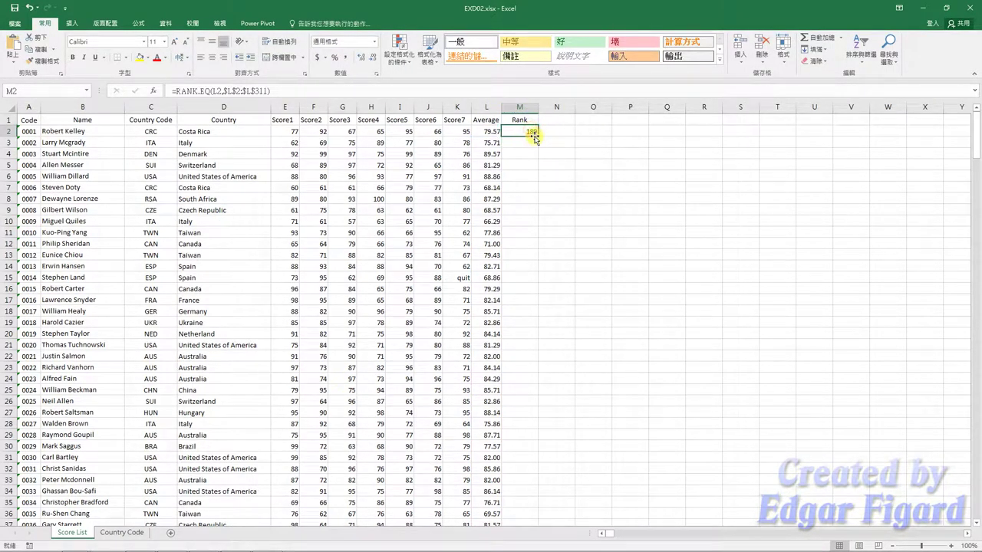
double_click(537, 137)
right_click(529, 132)
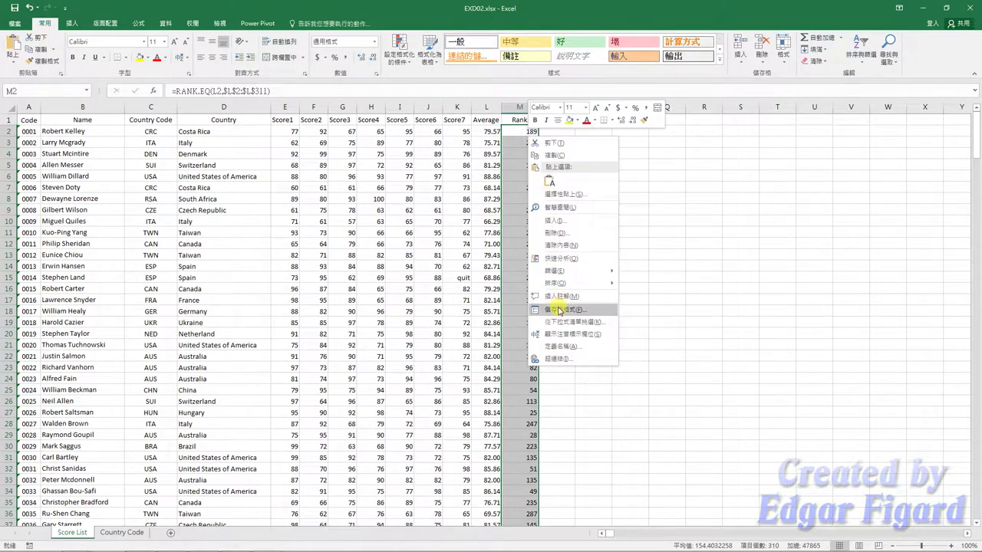
Apply the custom format [<=50]0; to the Rank column, copying the code from Notepad.
click(558, 309)
click(441, 300)
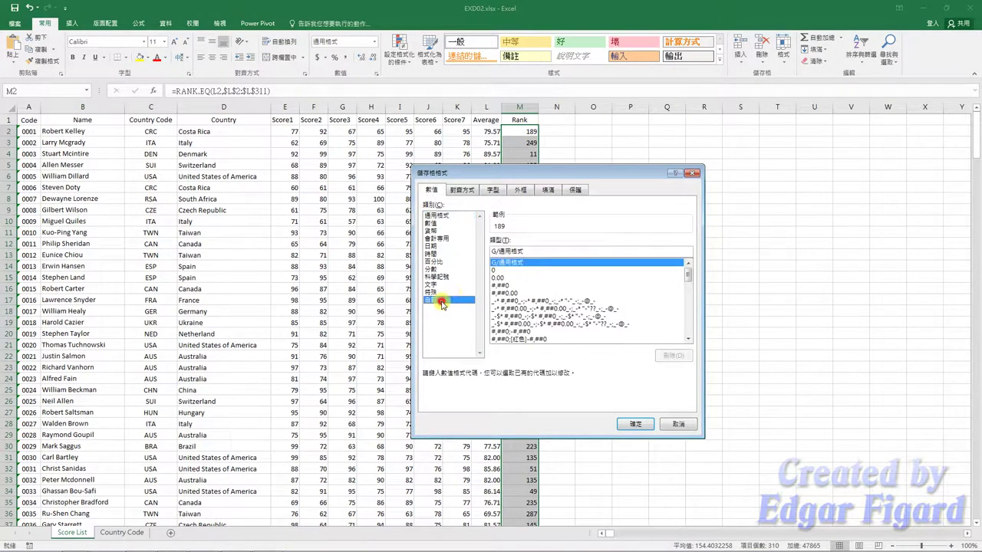
click(531, 252)
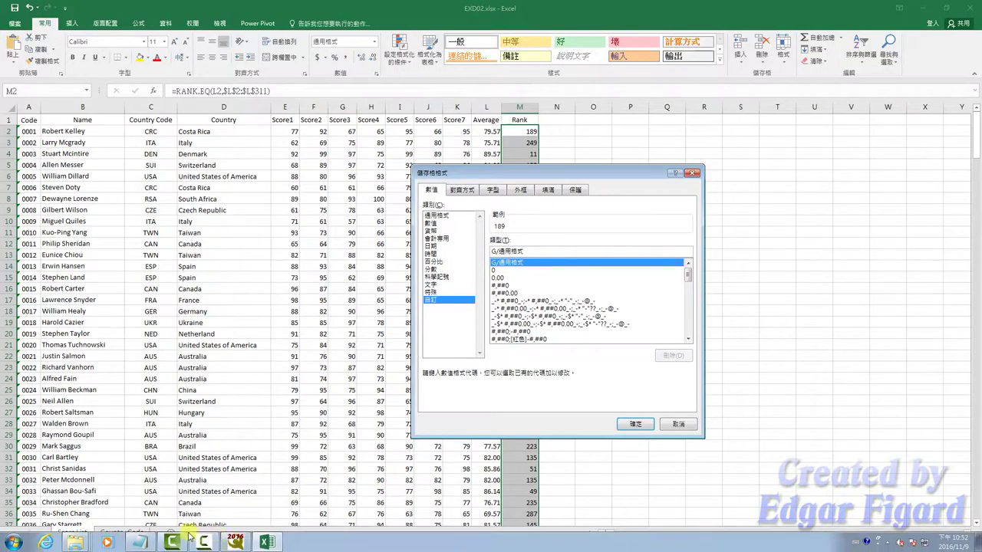
click(197, 541)
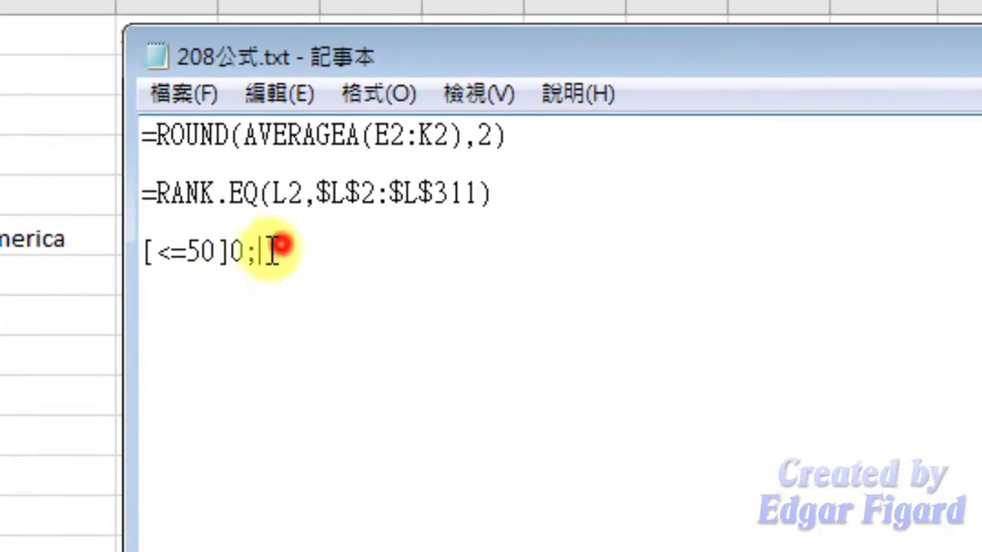
drag(280, 254, 132, 253)
key(ctrl+c)
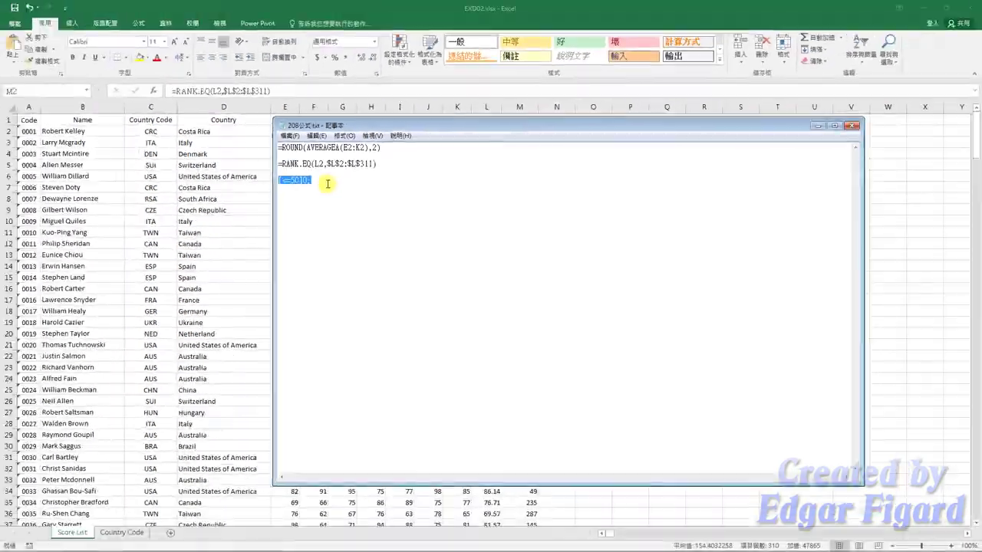
click(815, 126)
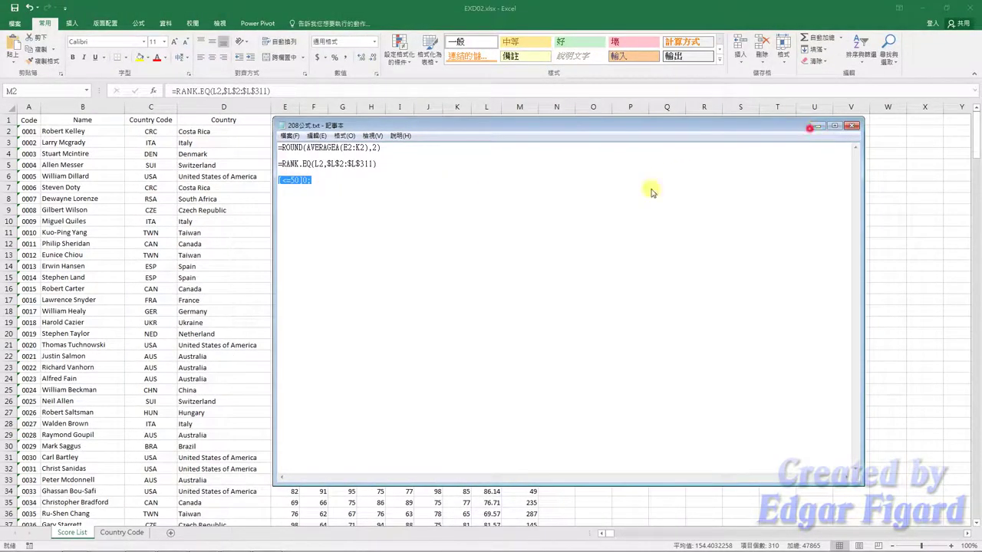
click(531, 252)
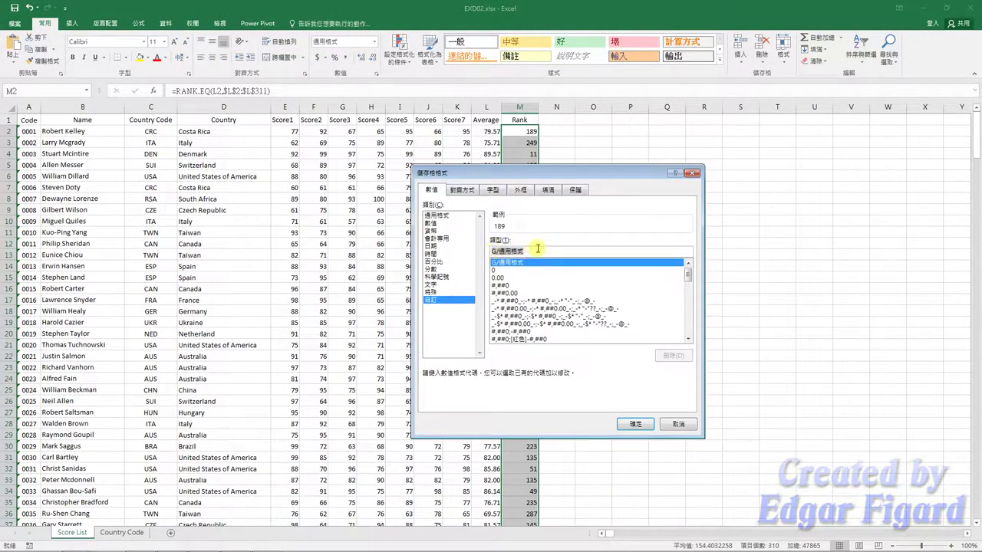
key(ctrl+v)
click(635, 424)
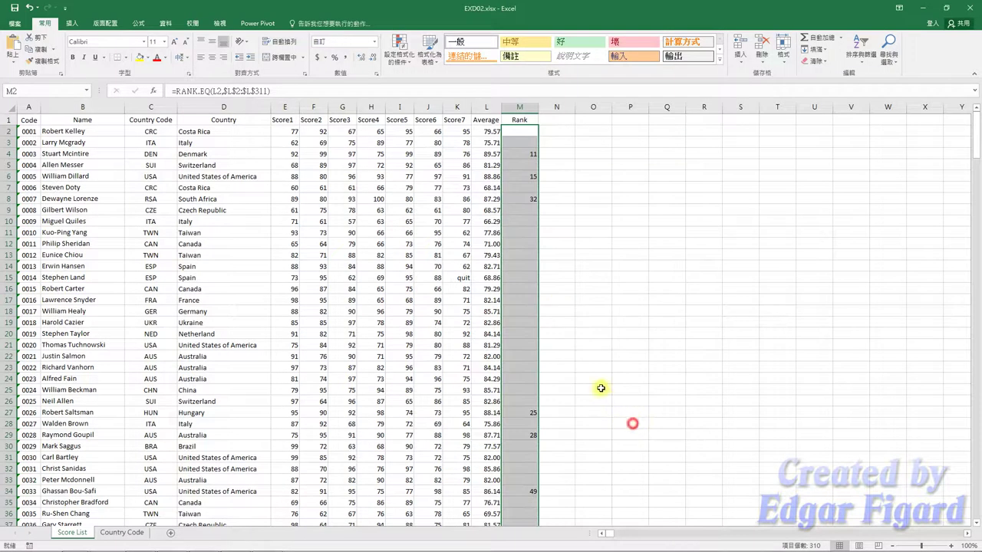
drag(454, 107, 295, 108)
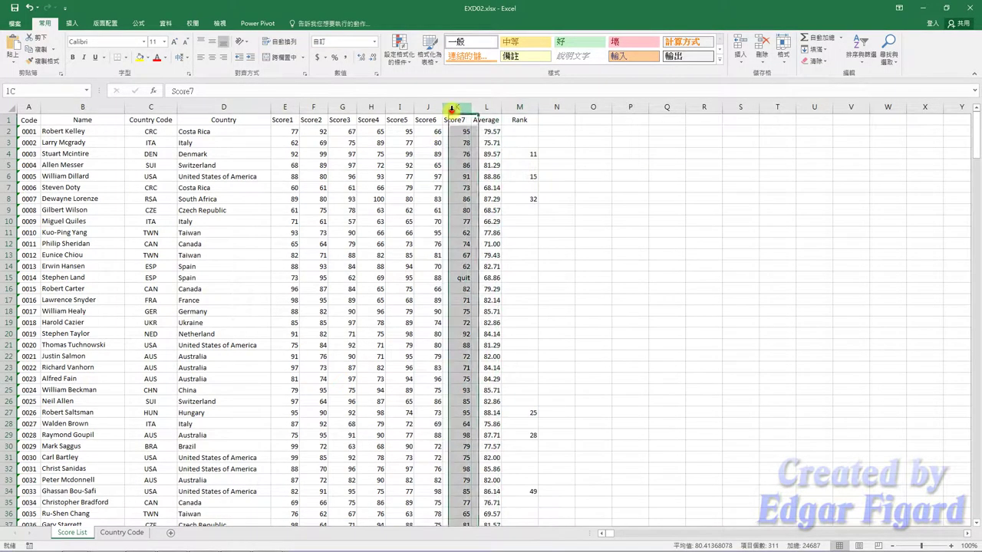
Hide columns E through K (Score1–Score7).
right_click(295, 109)
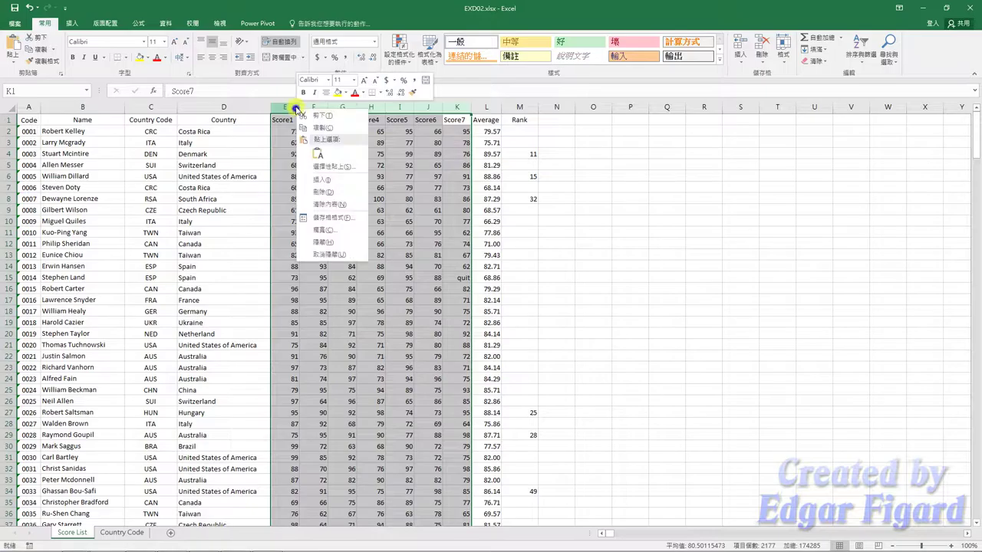
click(331, 243)
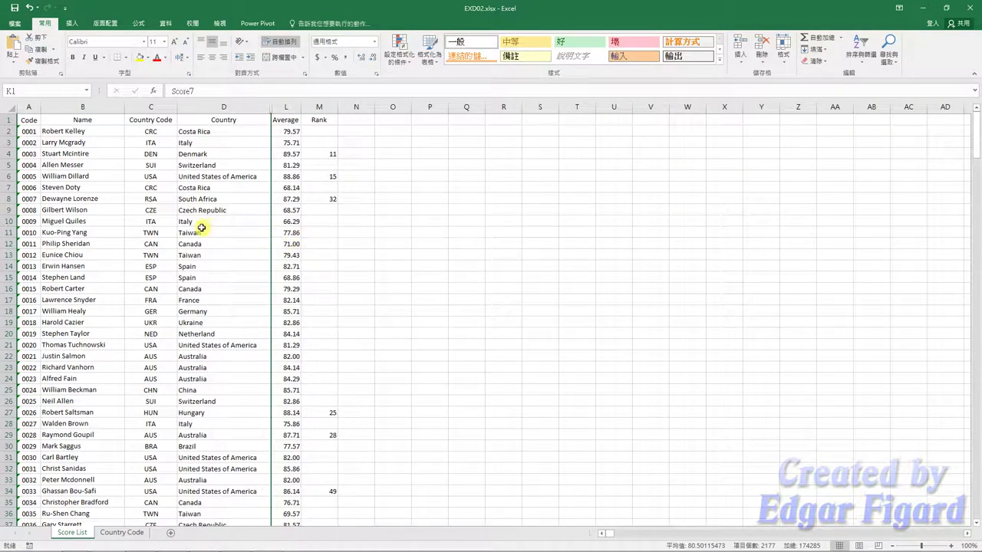
click(40, 130)
Convert the range A1:M311 into a table with headers.
key(ctrl+shift+Right)
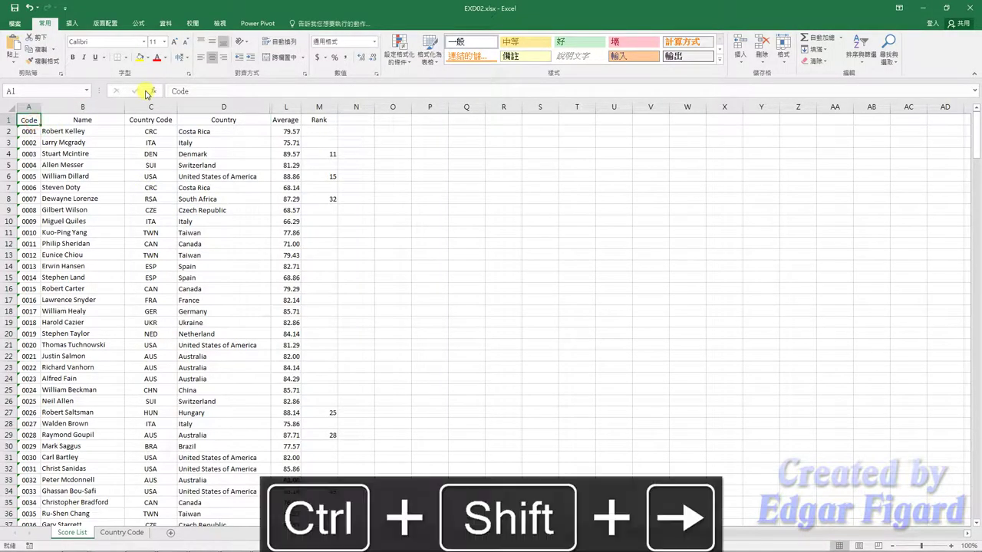
key(ctrl+shift+Down)
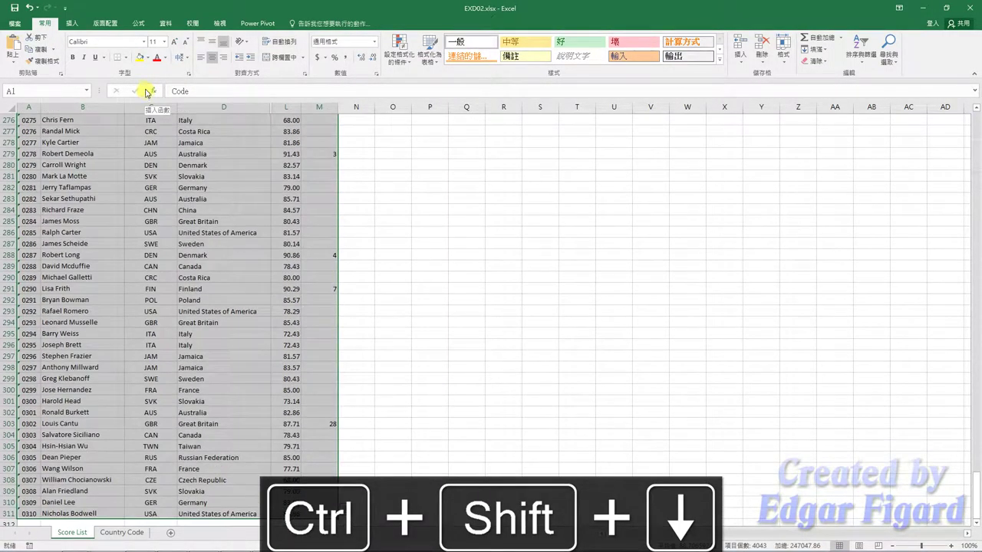
click(71, 23)
click(81, 52)
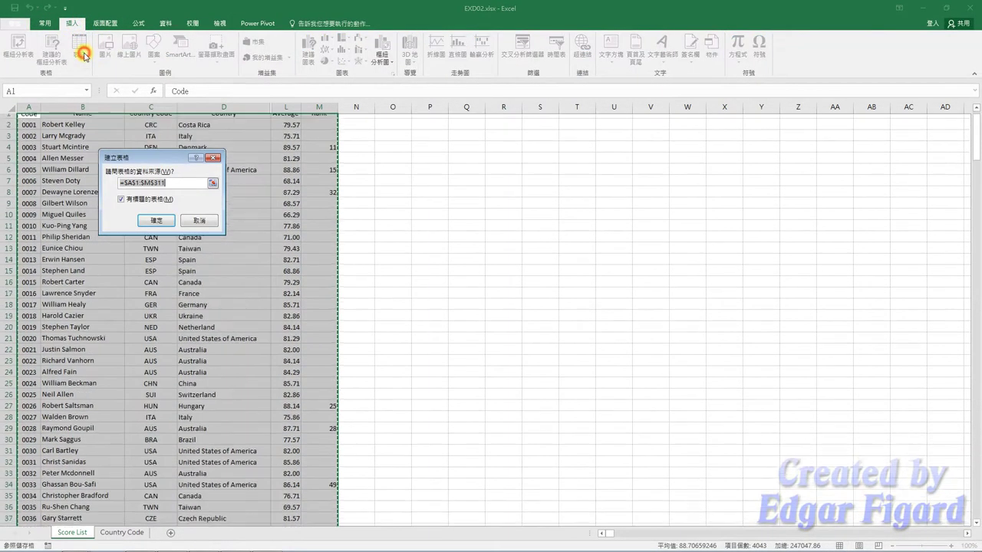
click(156, 221)
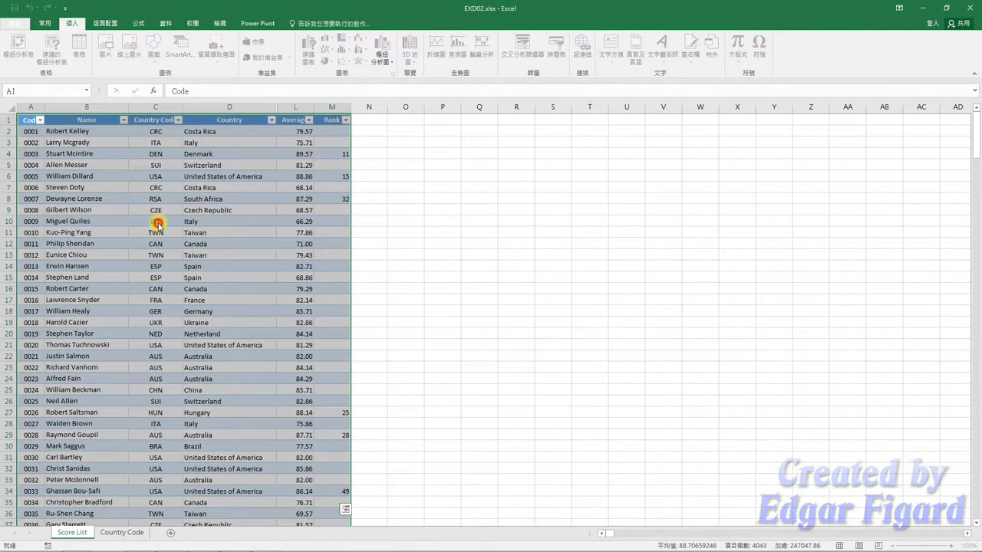
Apply the orange Table Style Medium 10 and name the table Score.
click(622, 61)
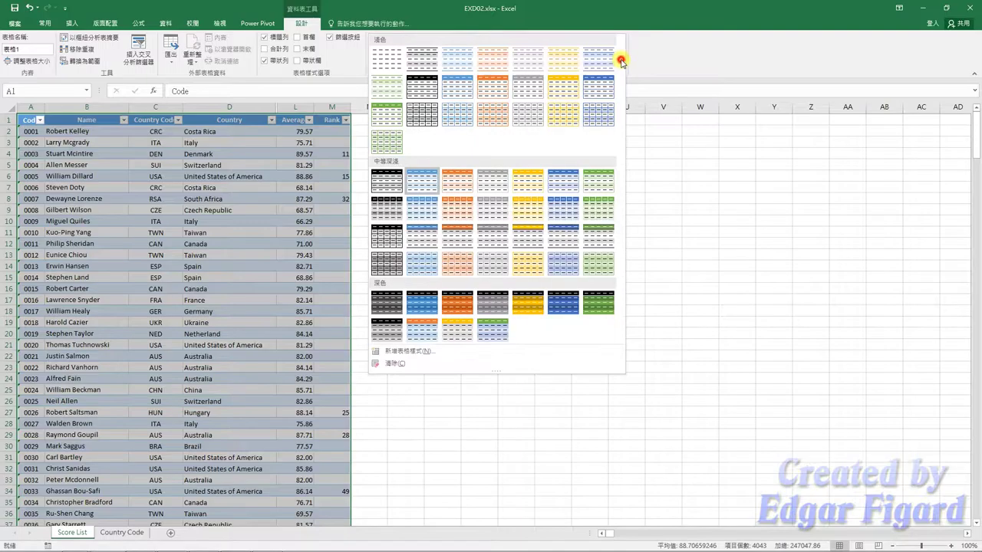
click(455, 209)
click(22, 48)
text(Score)
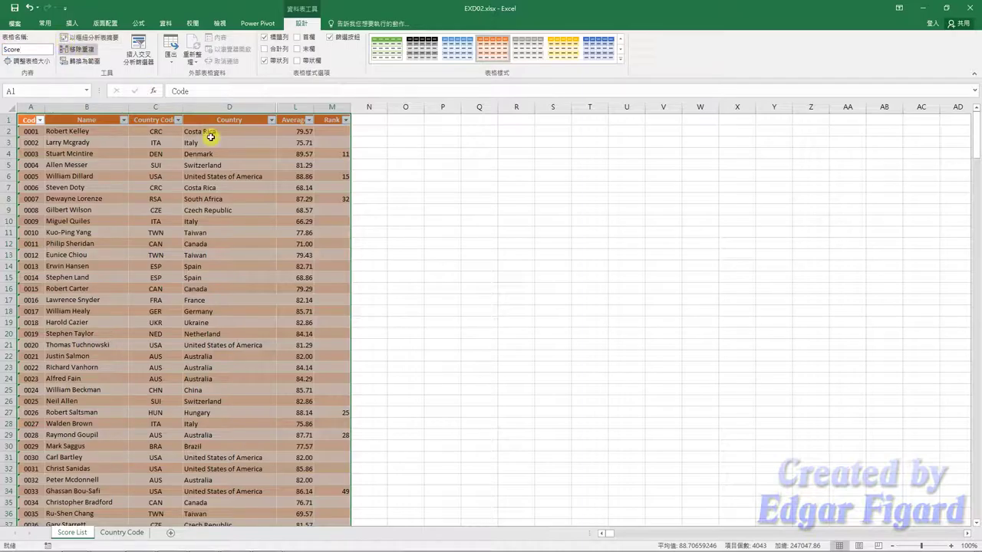
double_click(27, 50)
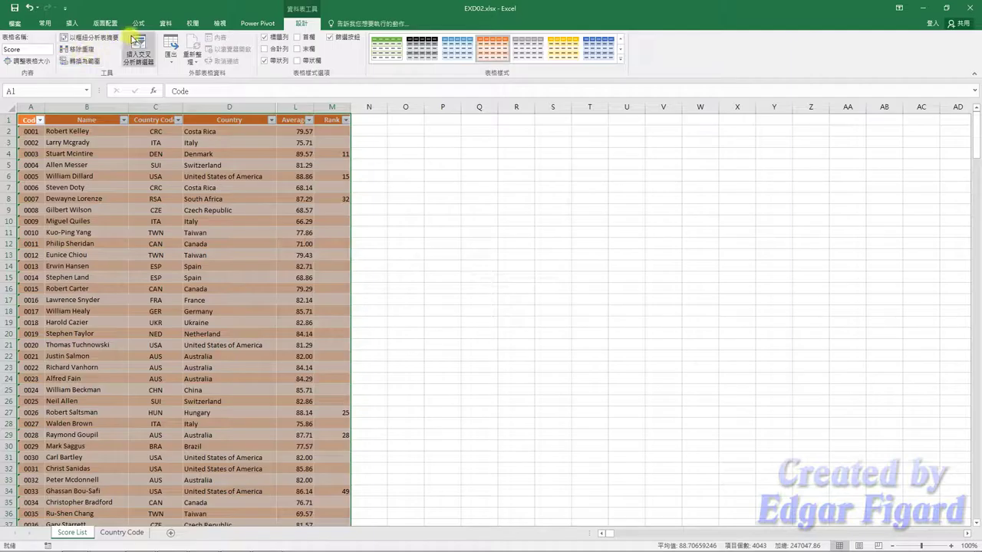
Set a 2.4 top margin with horizontal centering and open the custom header editor.
click(105, 23)
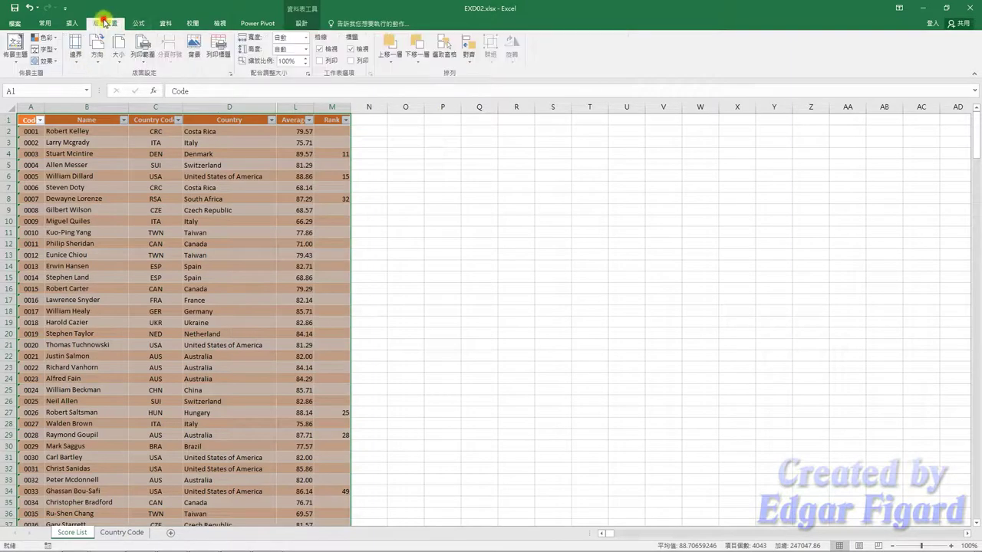
click(230, 74)
click(93, 84)
text(2.4)
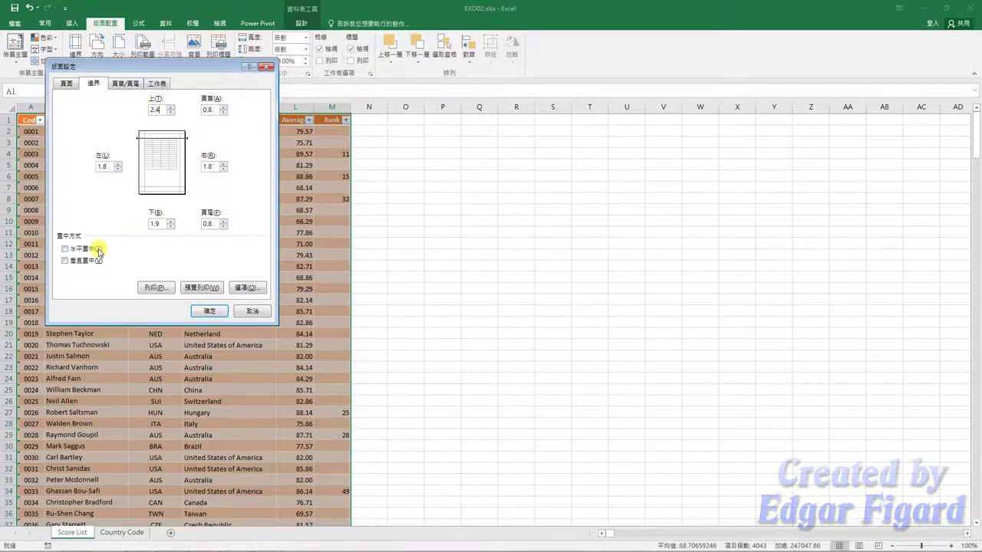
click(96, 249)
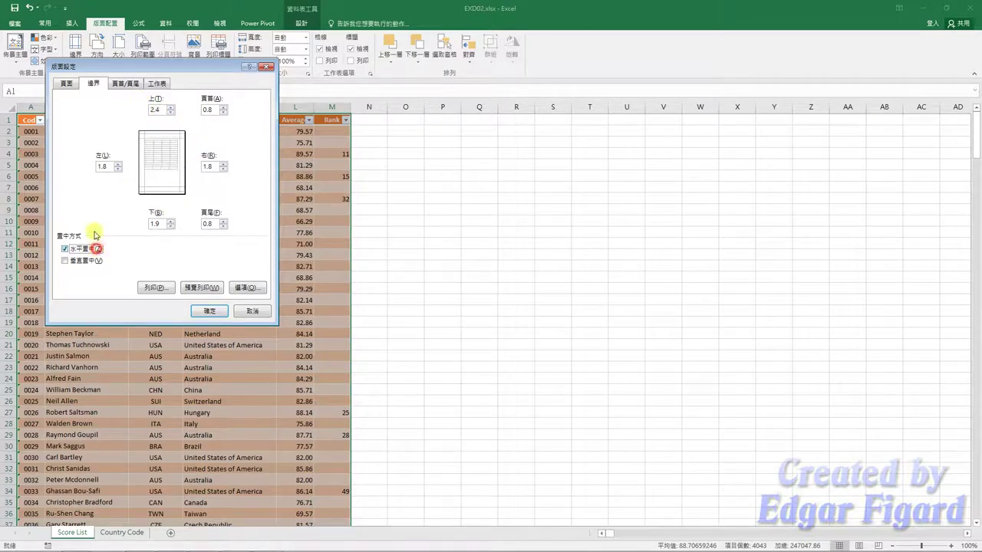
click(135, 84)
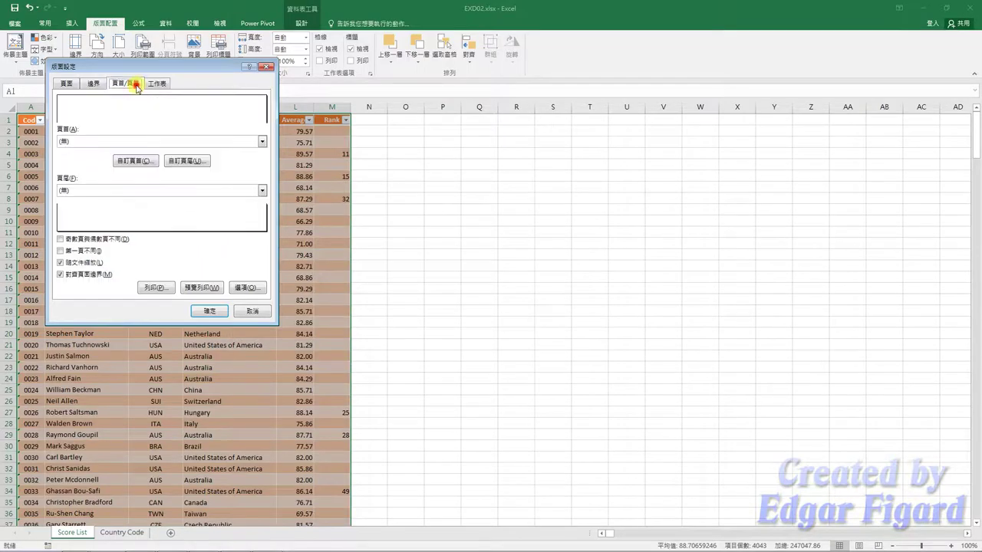
click(142, 162)
Insert the jpg logo from C:\ANS.csf\EX02 into the left header section.
click(64, 232)
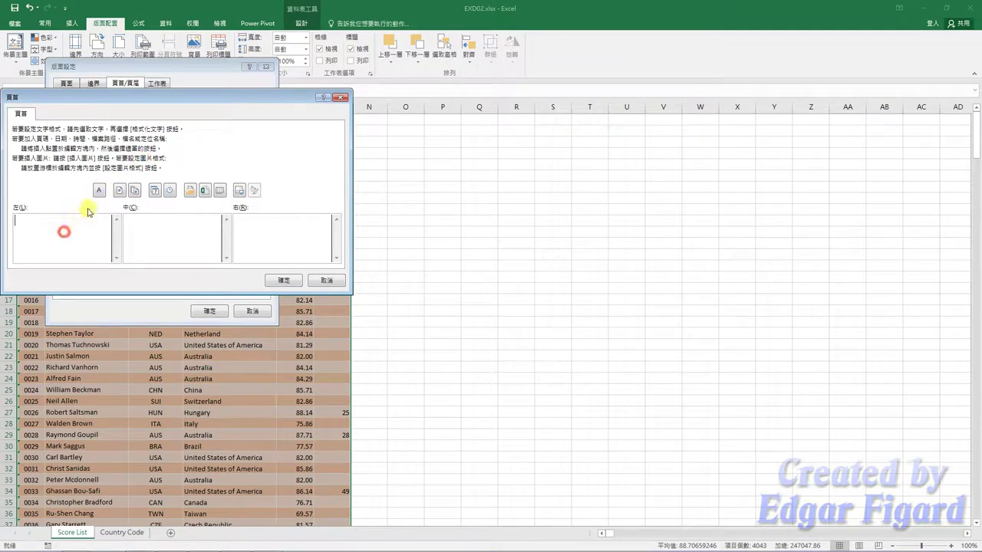
click(237, 192)
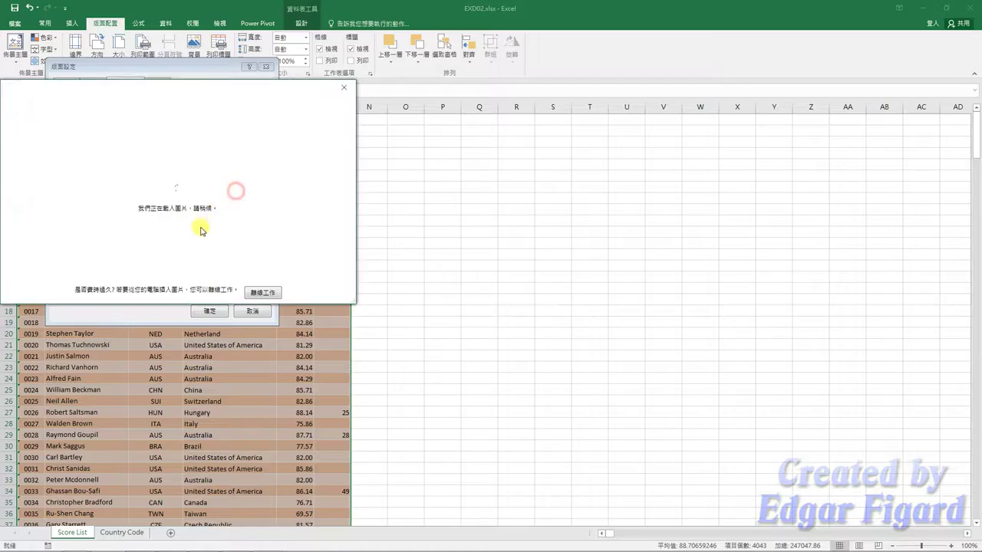
click(259, 293)
click(111, 148)
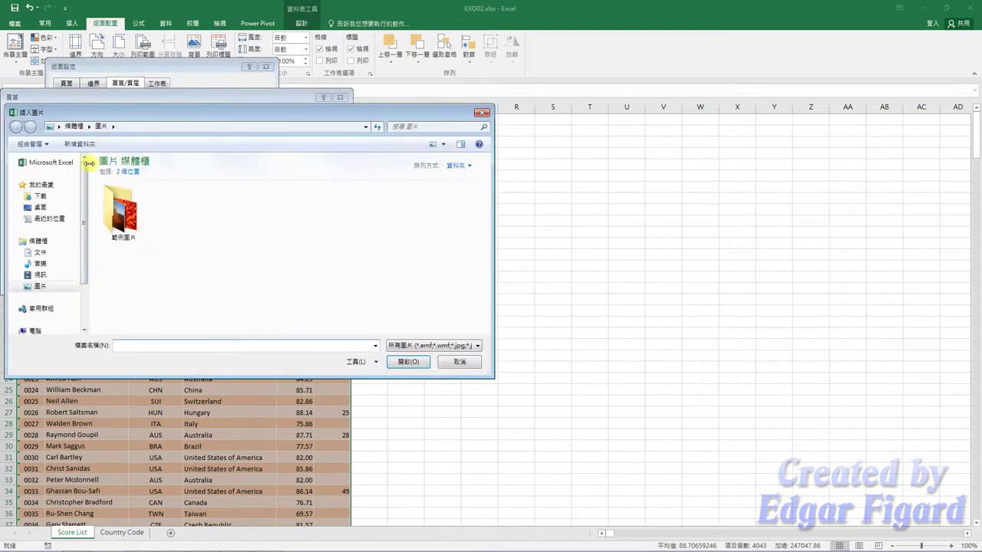
click(88, 276)
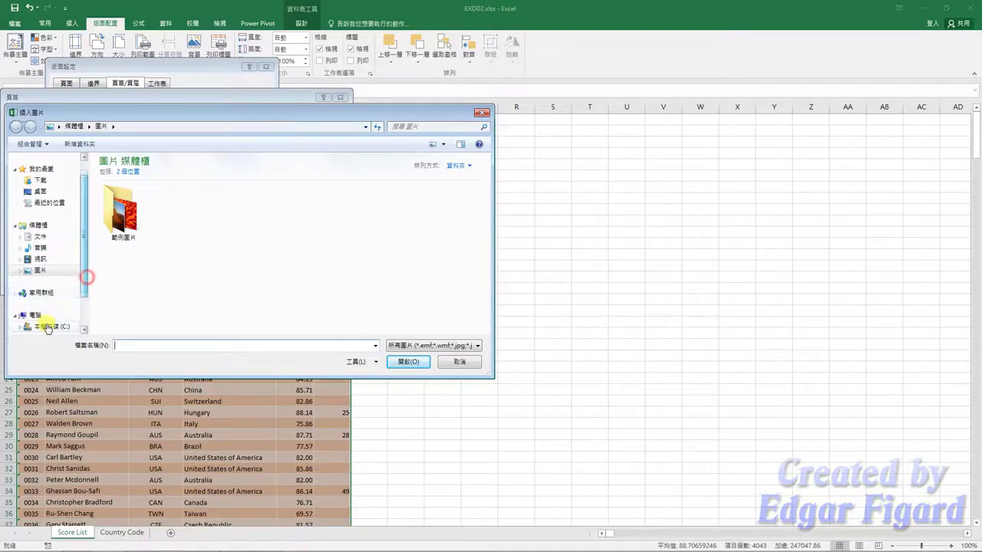
click(46, 329)
double_click(115, 186)
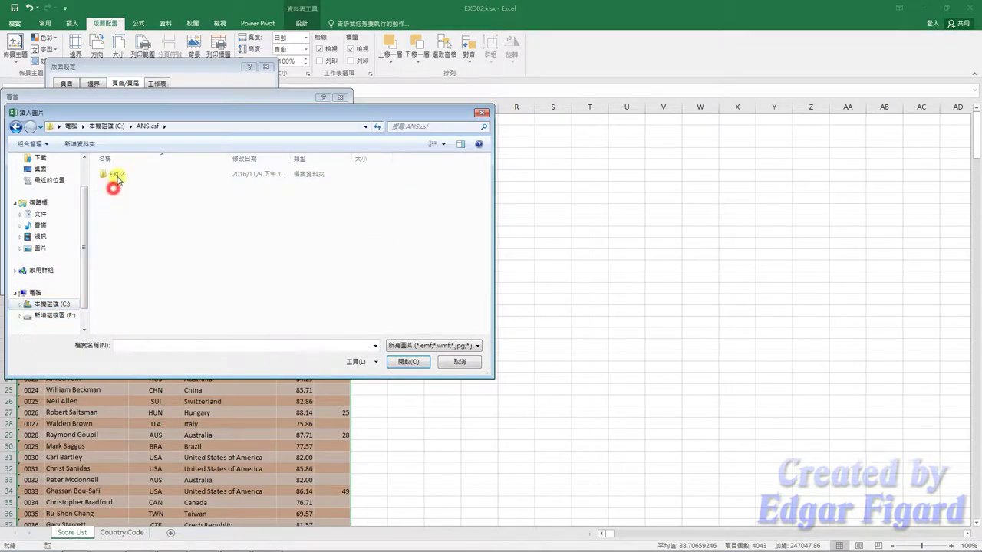
double_click(117, 180)
double_click(119, 175)
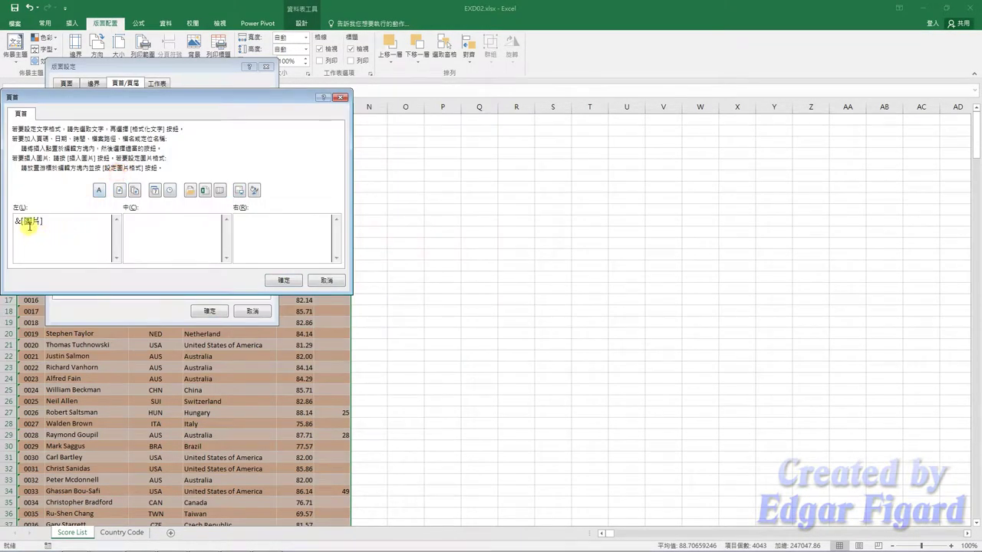
Scale the header logo picture down to 60% width.
click(254, 190)
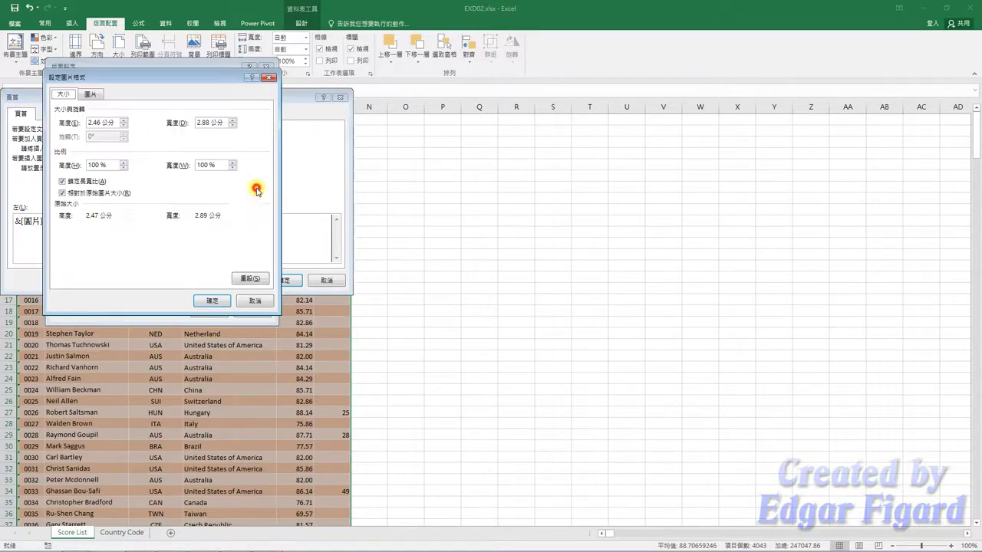
double_click(96, 166)
text(60)
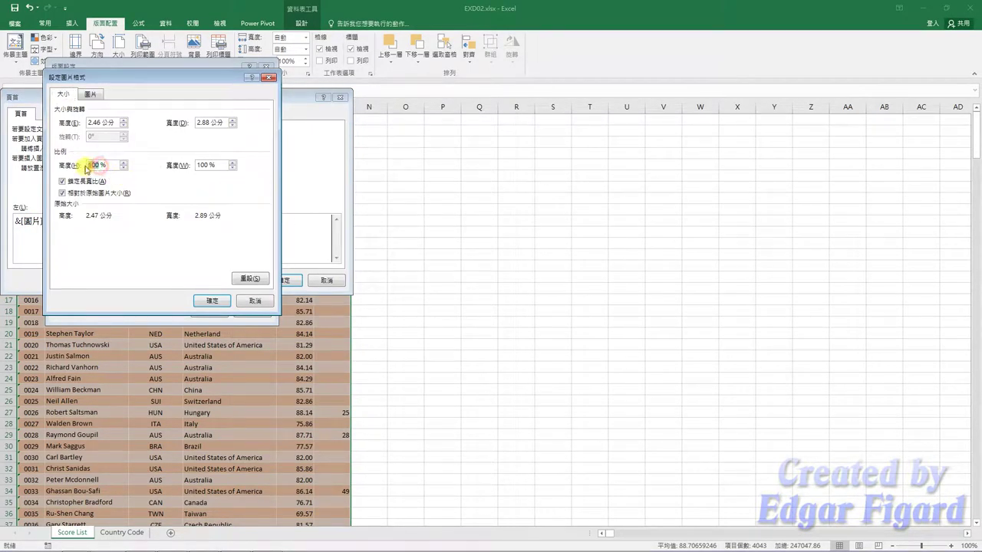
click(205, 164)
click(212, 301)
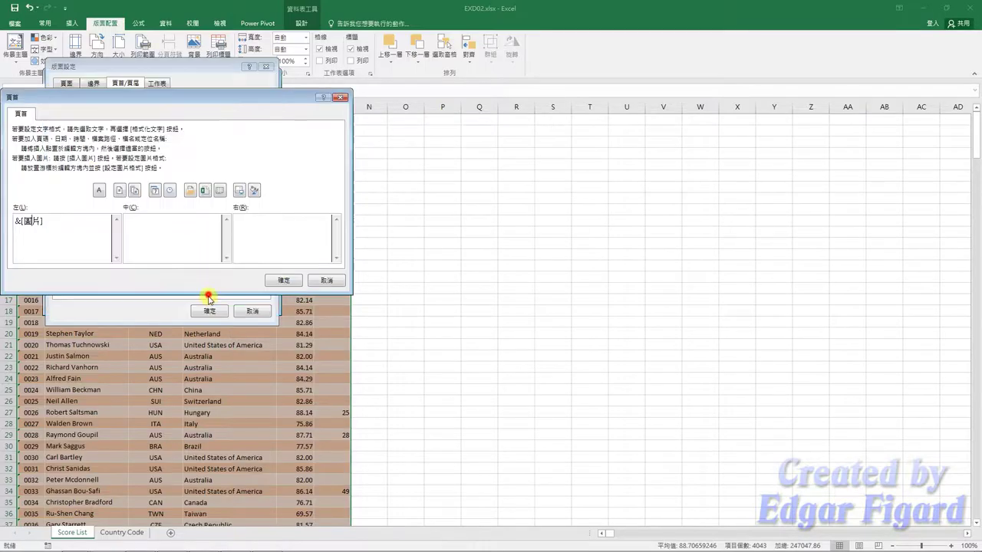
Enter the title 'Computer Skill Foundation Competition' in the centre header section.
click(169, 241)
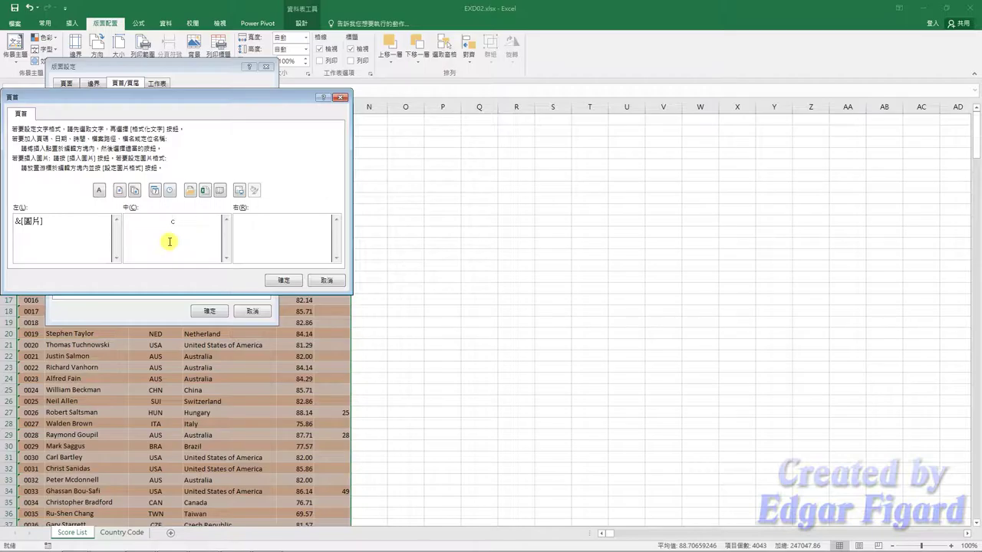
text(omputer Skill )
text(Foun)
text(dation Comp)
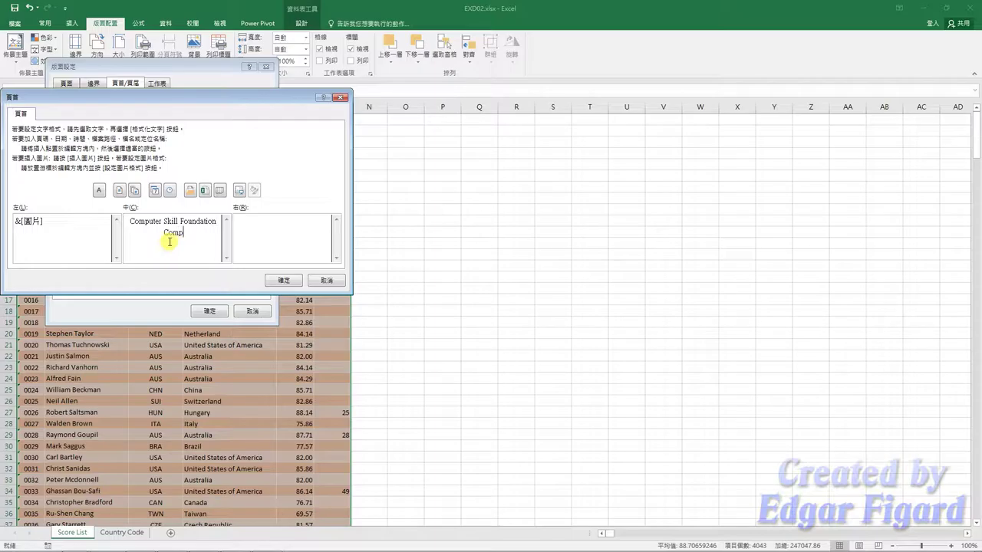
text(titi)
text(on)
Format the header title as blue 16-point Arial Black and apply the header.
drag(197, 234, 120, 229)
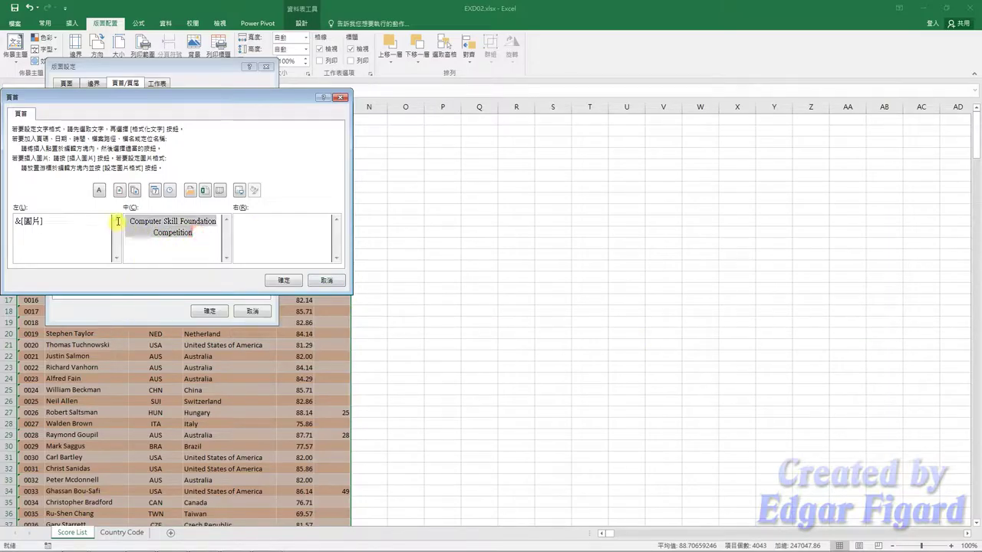
click(98, 191)
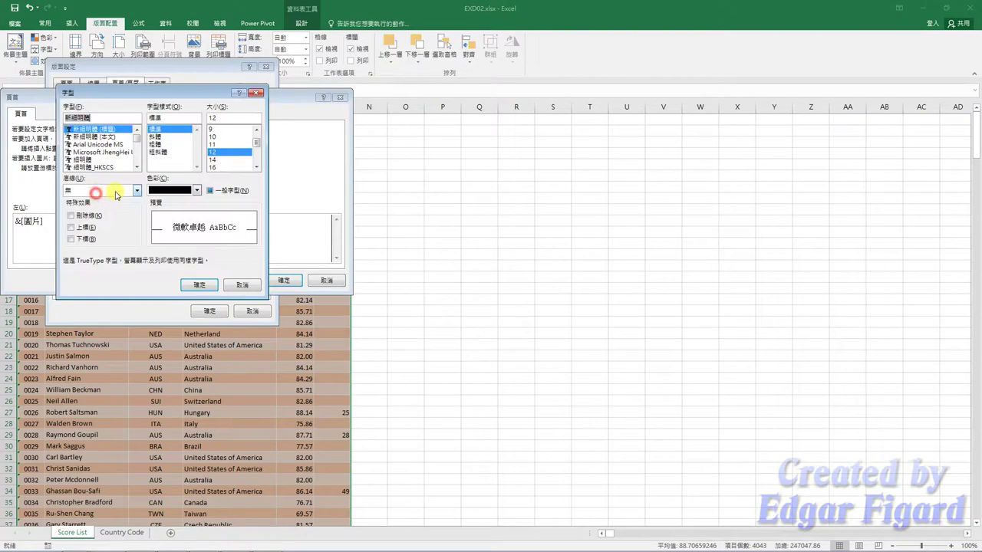
double_click(112, 116)
text(ari)
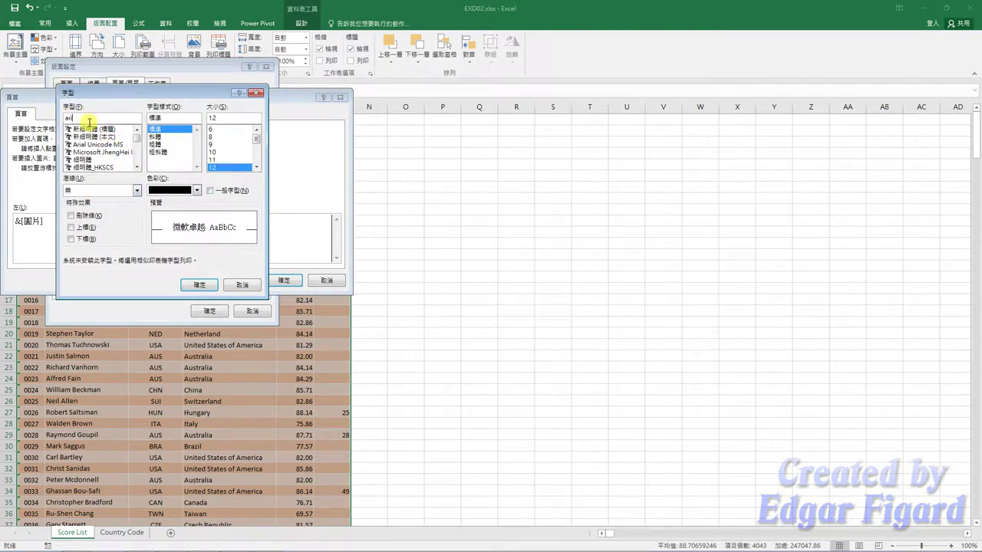
text(Arial Black)
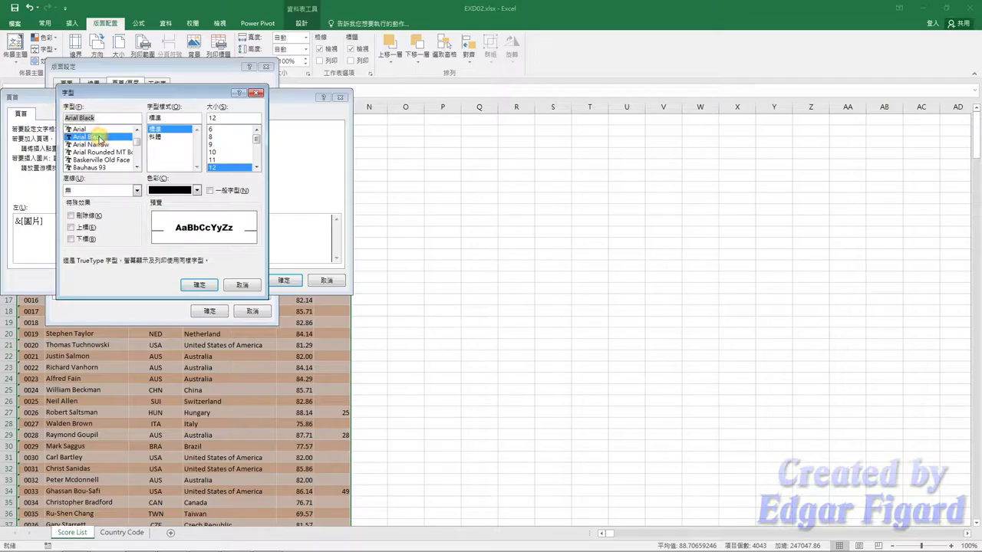
click(98, 136)
click(197, 191)
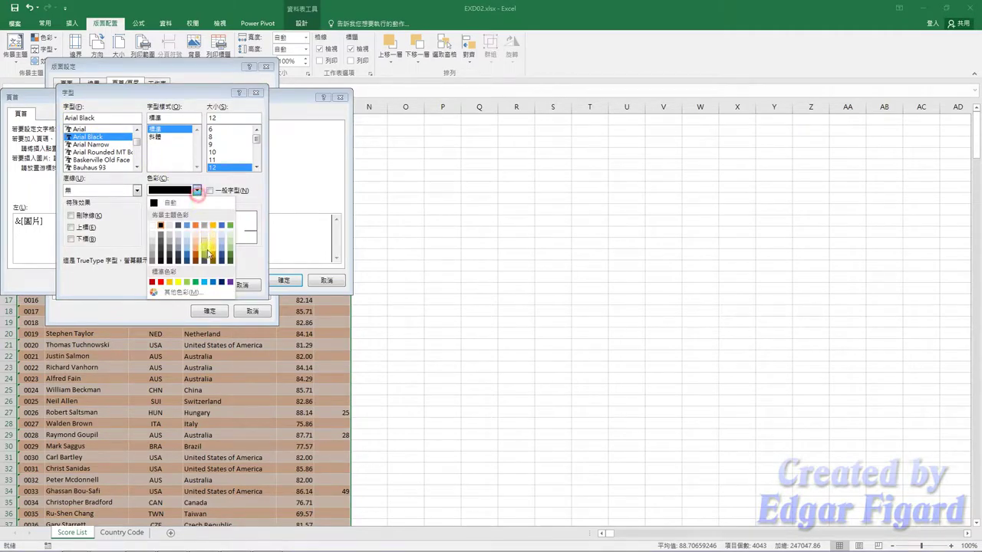
click(215, 282)
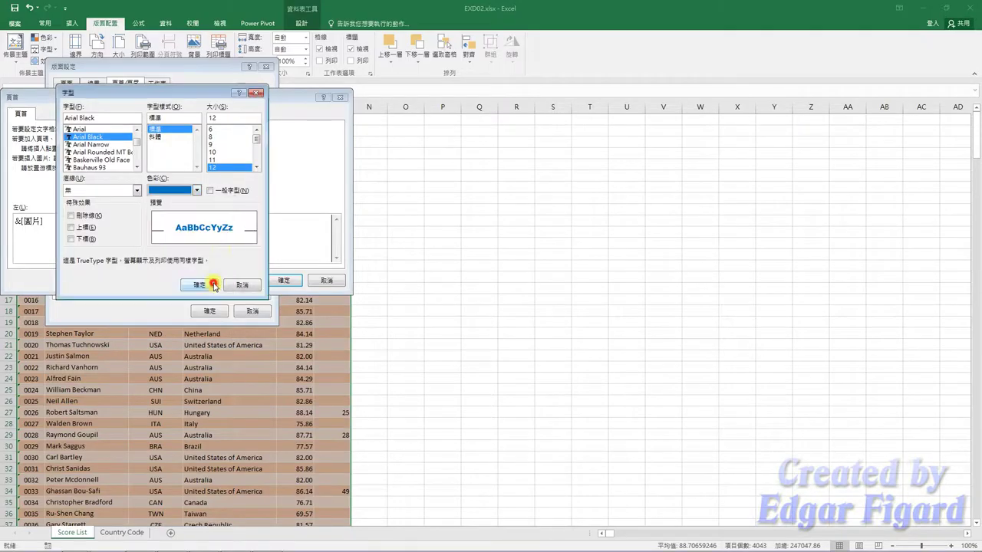
click(256, 168)
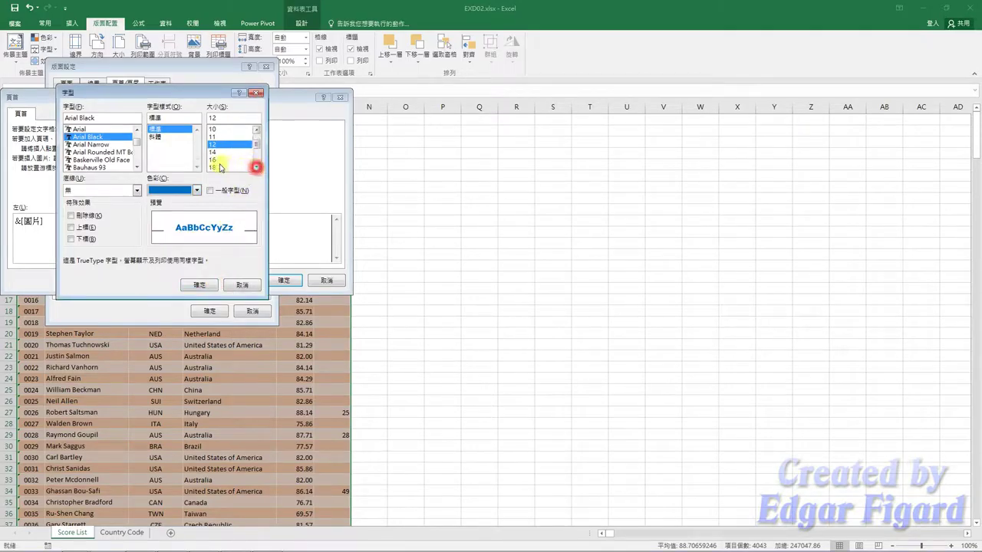
click(213, 159)
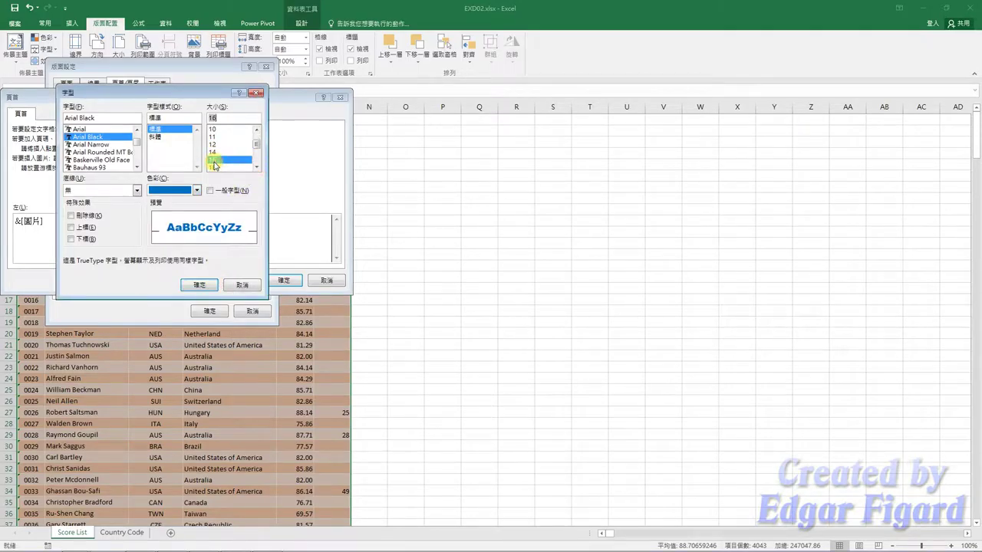
click(202, 283)
click(266, 281)
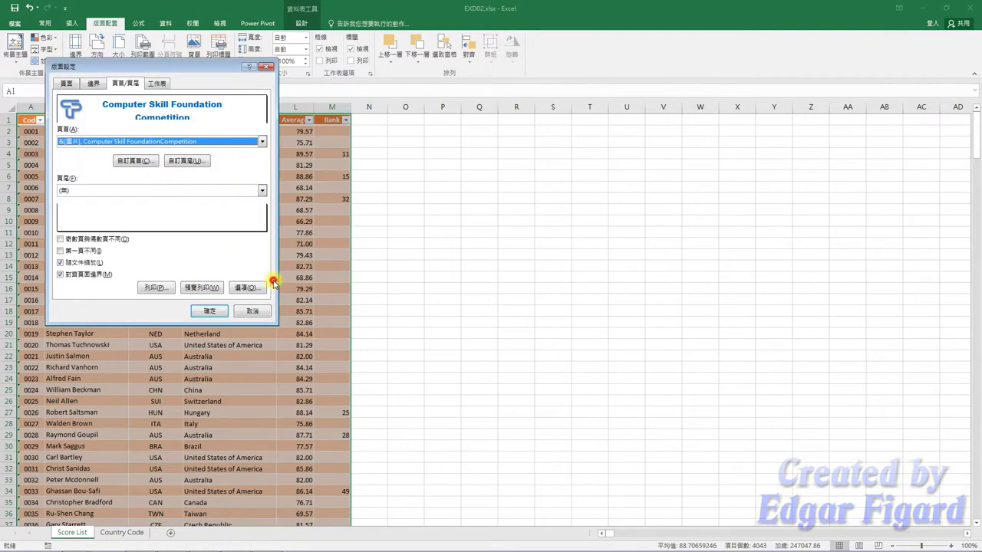
Create a centred custom footer reading Page &[Page] / &[Pages].
click(185, 161)
text(Page)
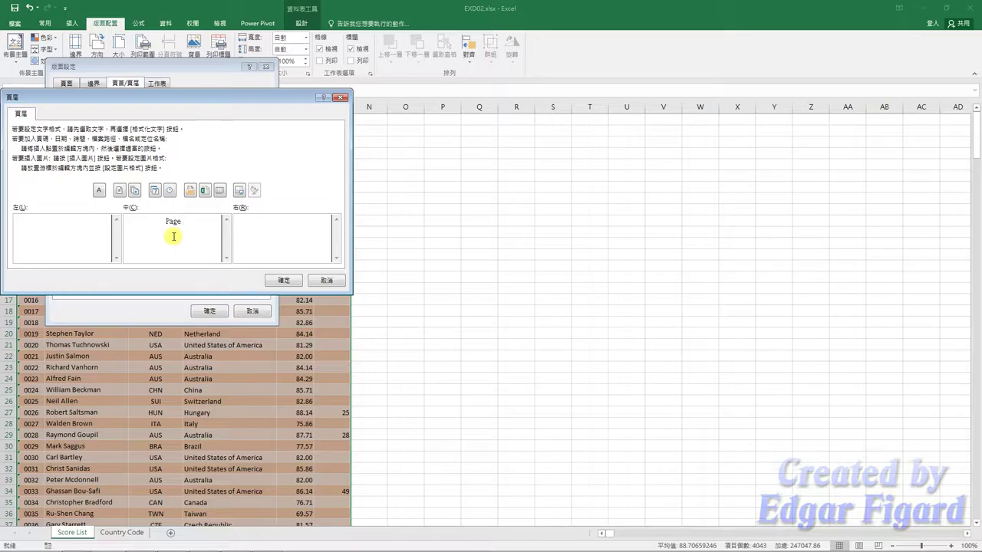
click(120, 190)
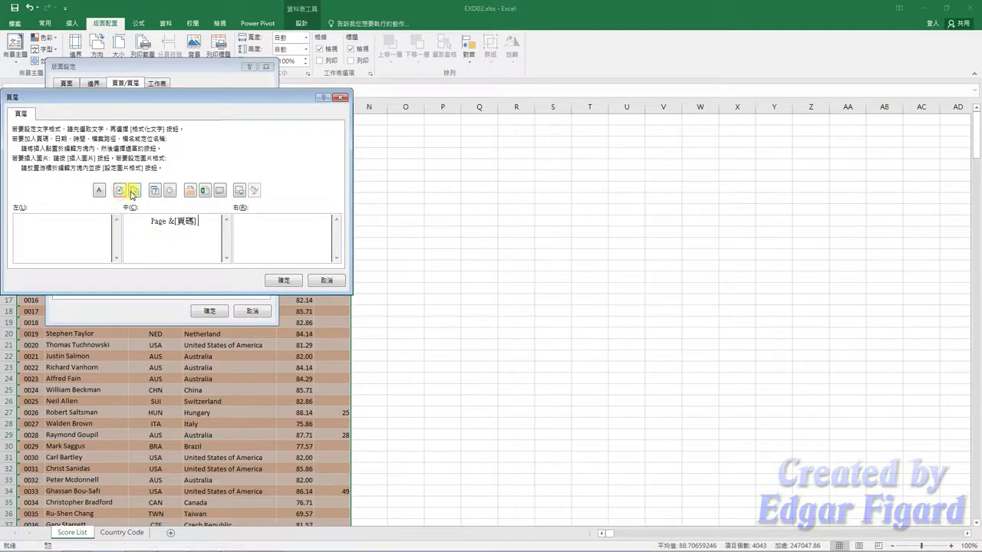
text(/)
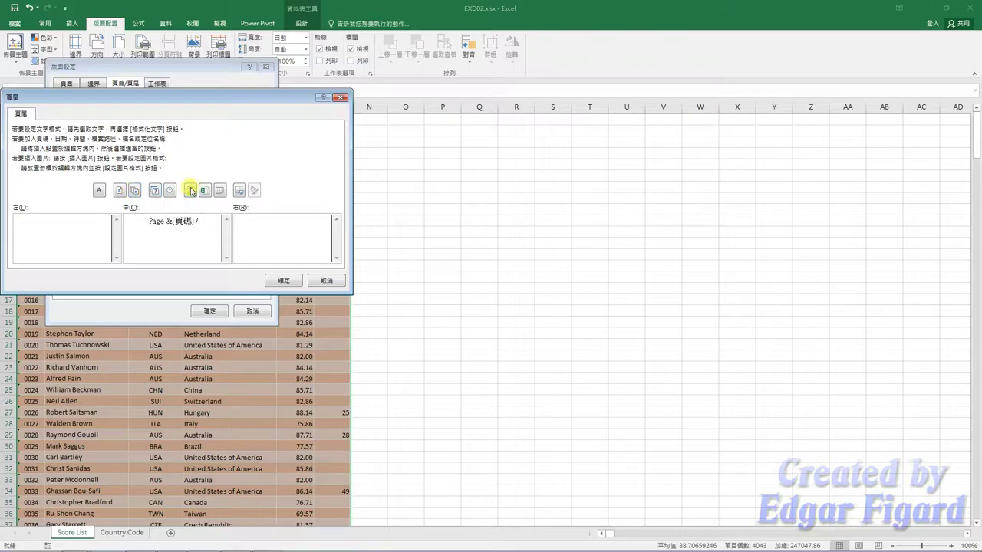
click(137, 191)
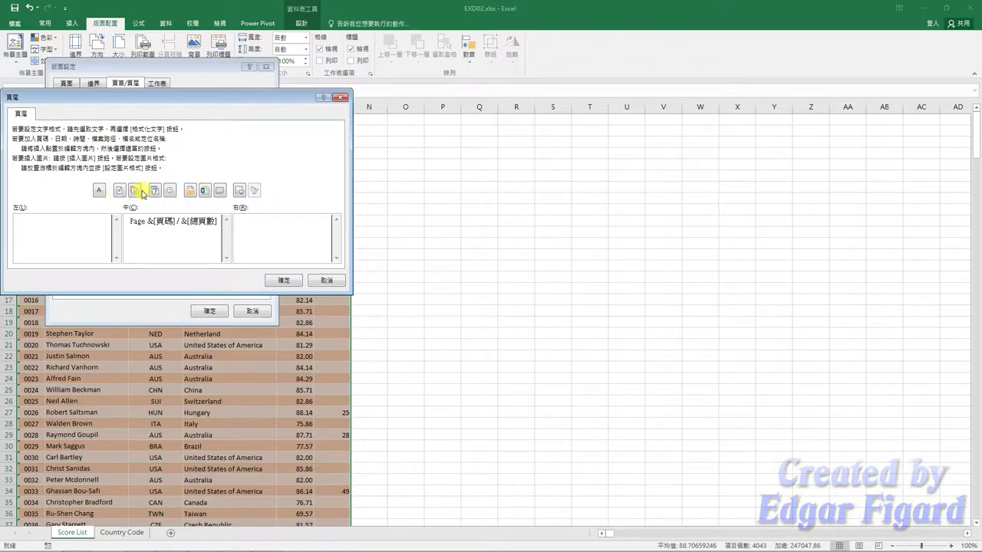
click(280, 281)
Set row 1 ($1:$1) to repeat at the top of every printed page and confirm Page Setup.
click(160, 84)
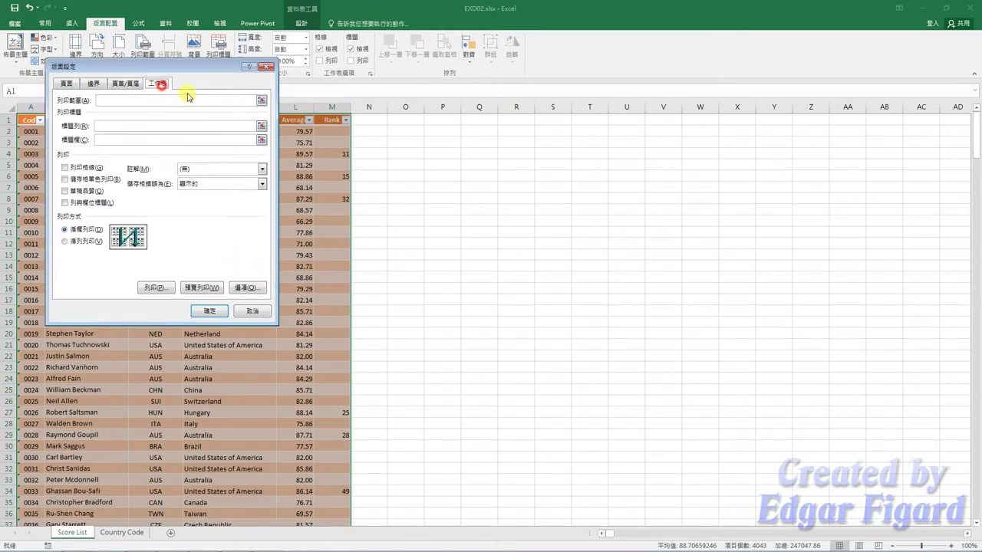
click(261, 126)
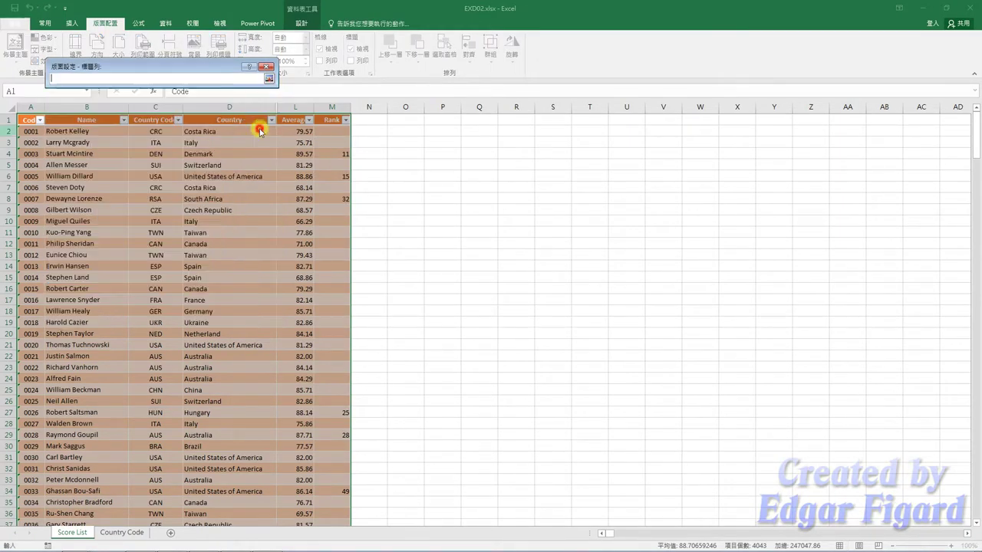
click(9, 120)
click(269, 78)
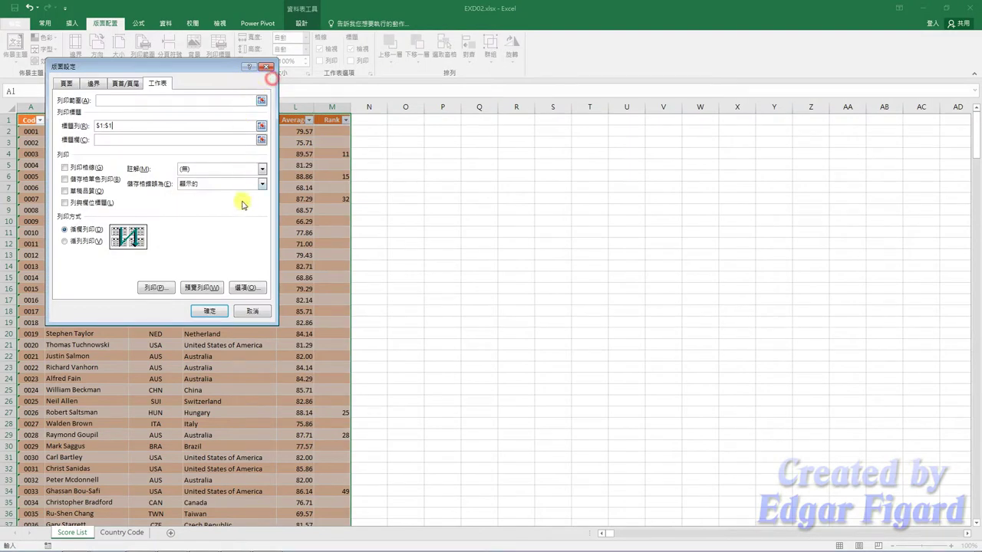
click(208, 313)
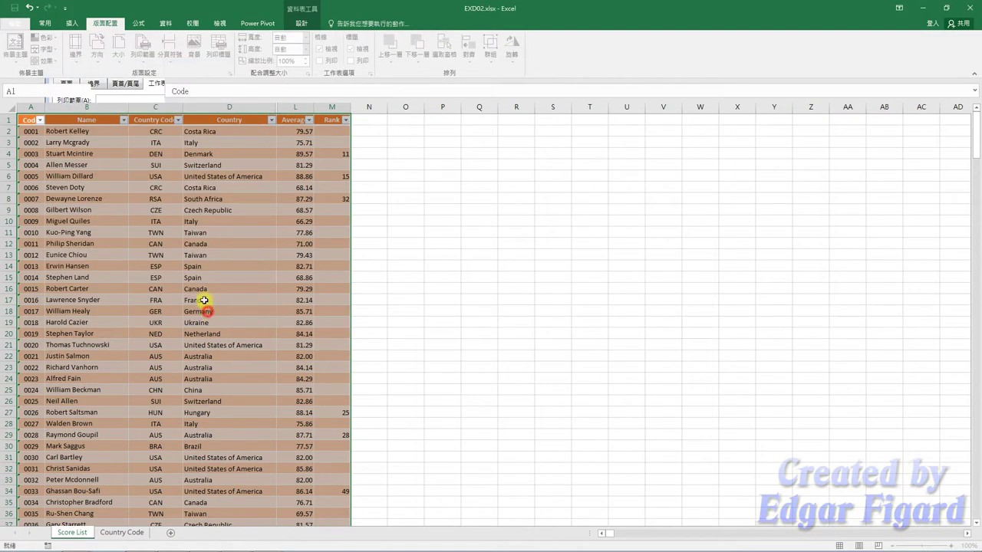
Save the workbook as EXa02.xlsx in the C:\ANS.csf\EX02 folder.
click(14, 23)
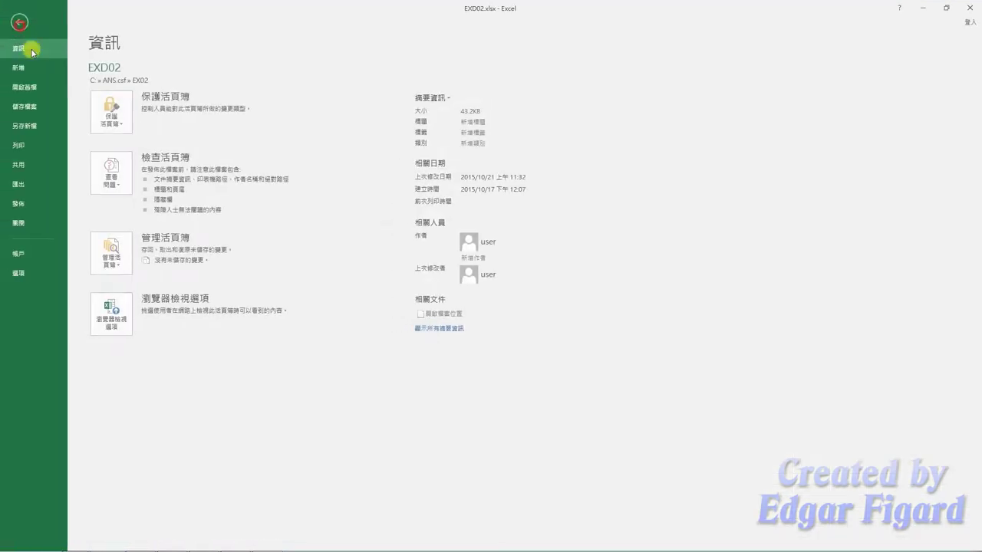
click(29, 125)
click(268, 103)
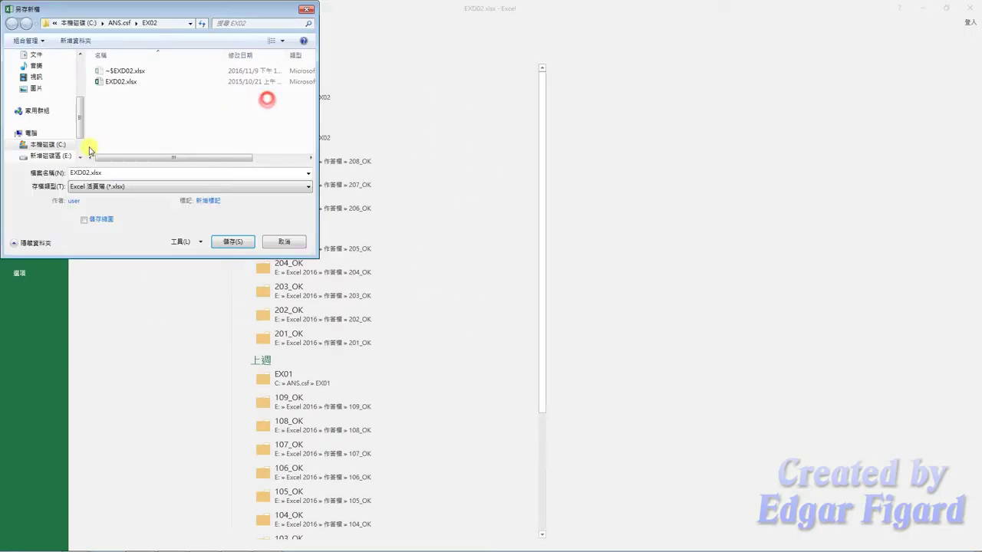
click(83, 173)
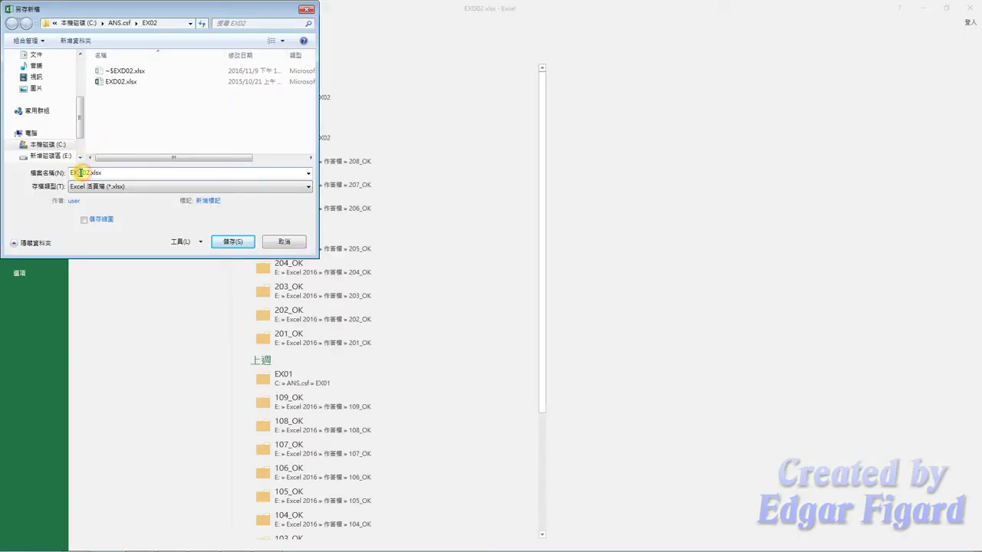
text(a)
click(221, 242)
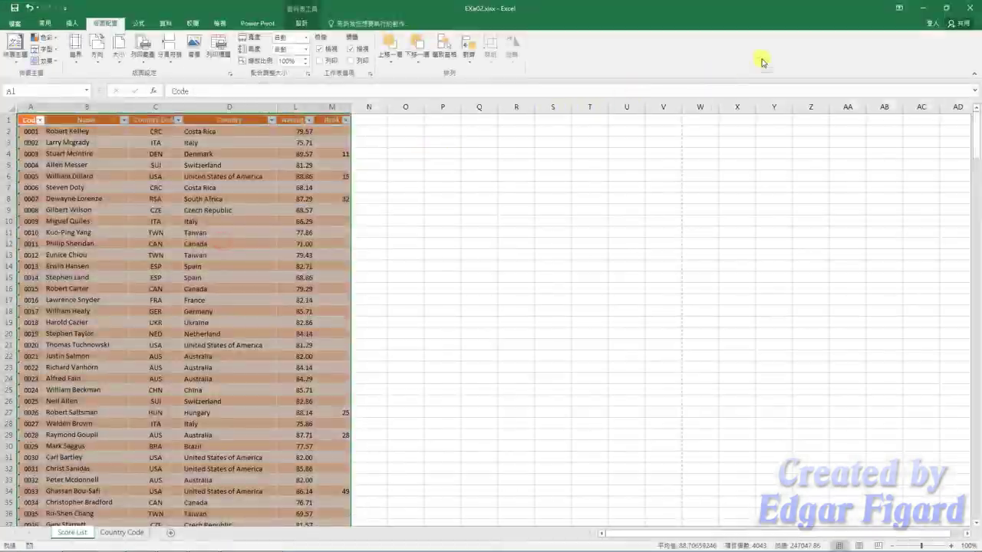
Close Excel and the answer folder, then start grading exercise 208 in TQC.
click(966, 13)
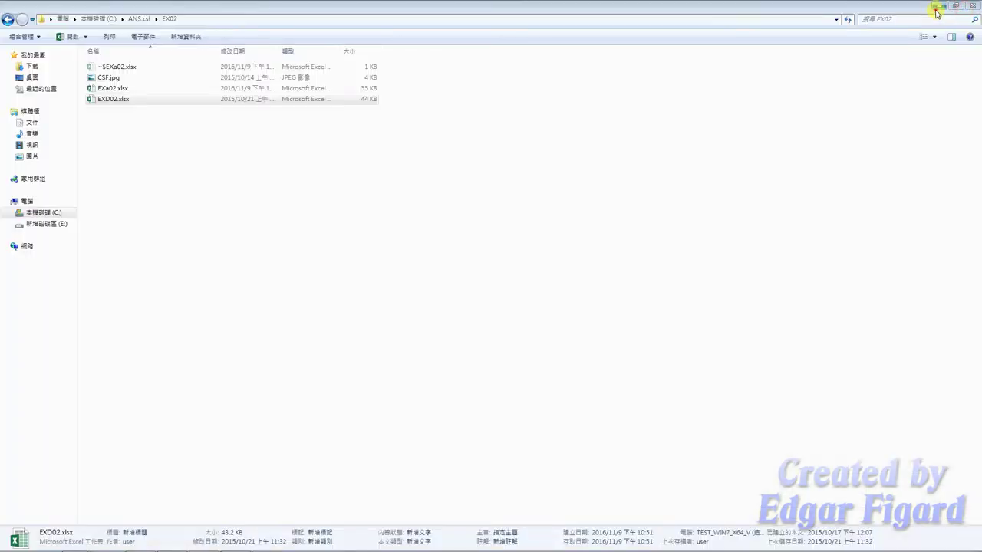
click(964, 11)
click(571, 111)
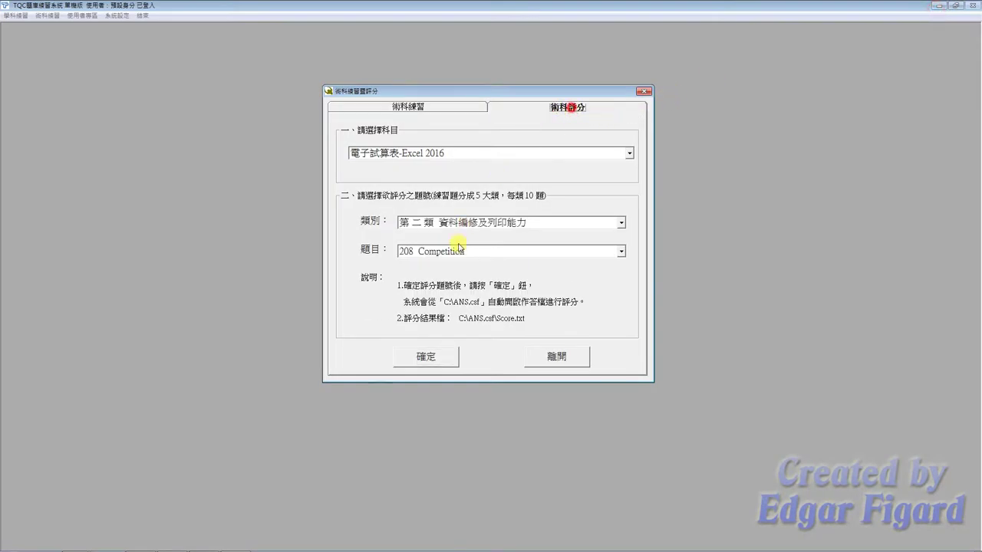
click(428, 356)
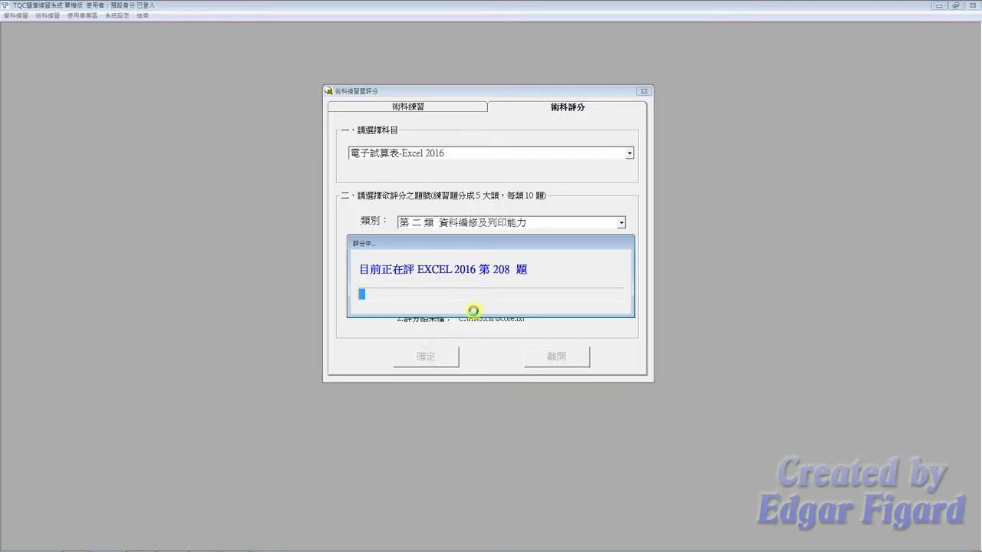